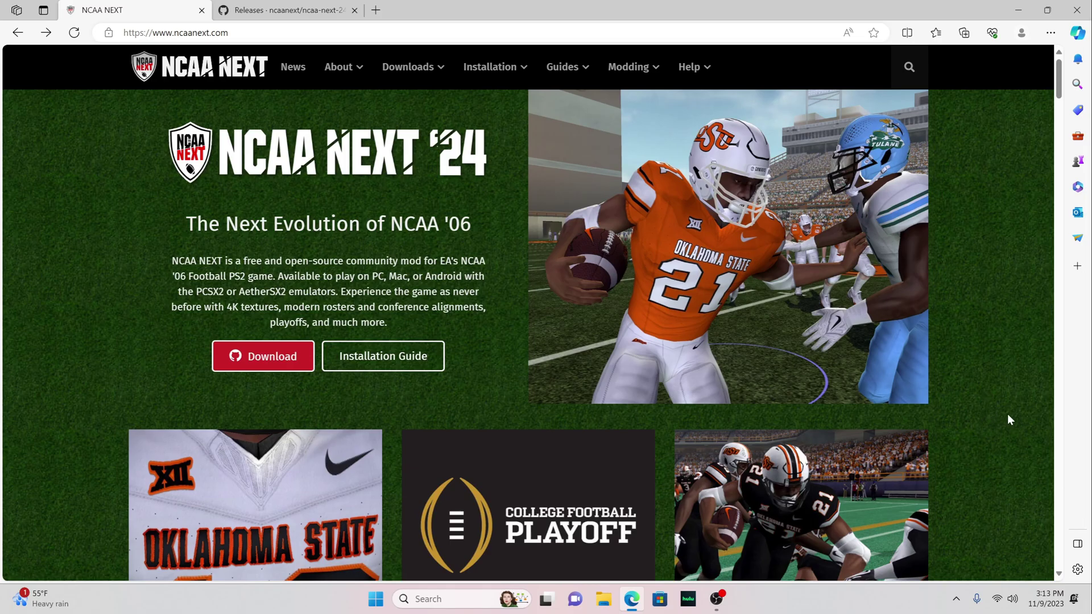
Go to the ncaa-next-24 releases page and scroll to its V14.1 textures and ISO installation instructions
scroll(998, 390, down, 14)
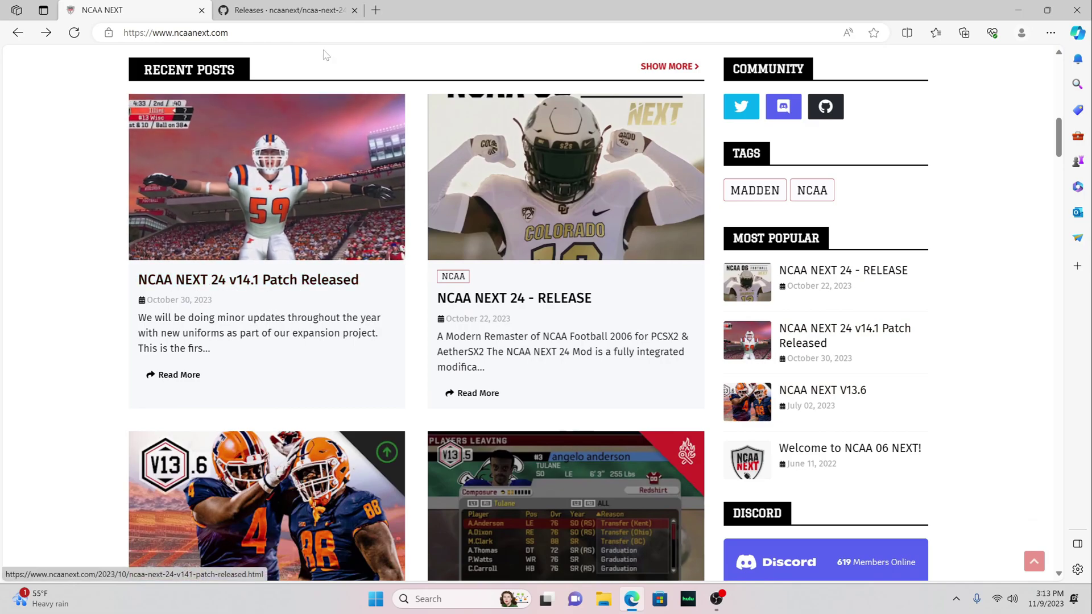
click(331, 13)
scroll(824, 284, down, 5)
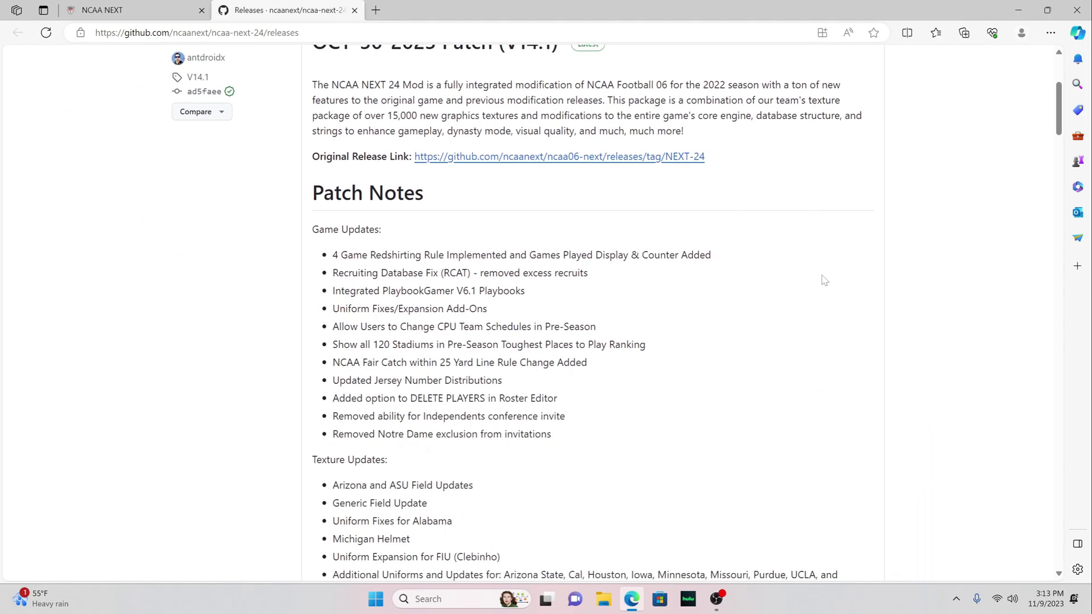
scroll(823, 281, down, 20)
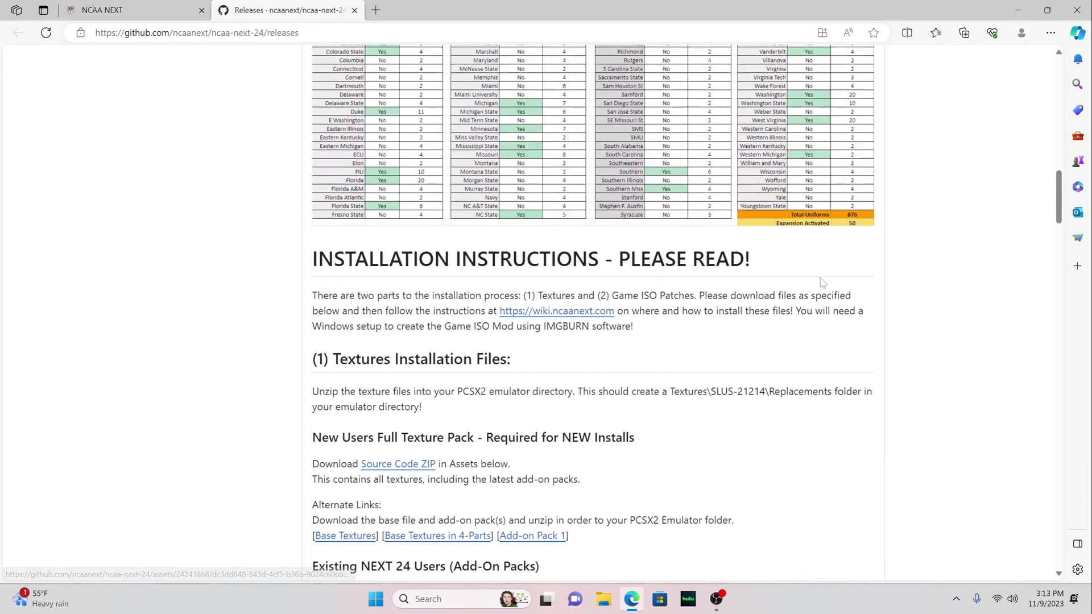
scroll(820, 283, down, 7)
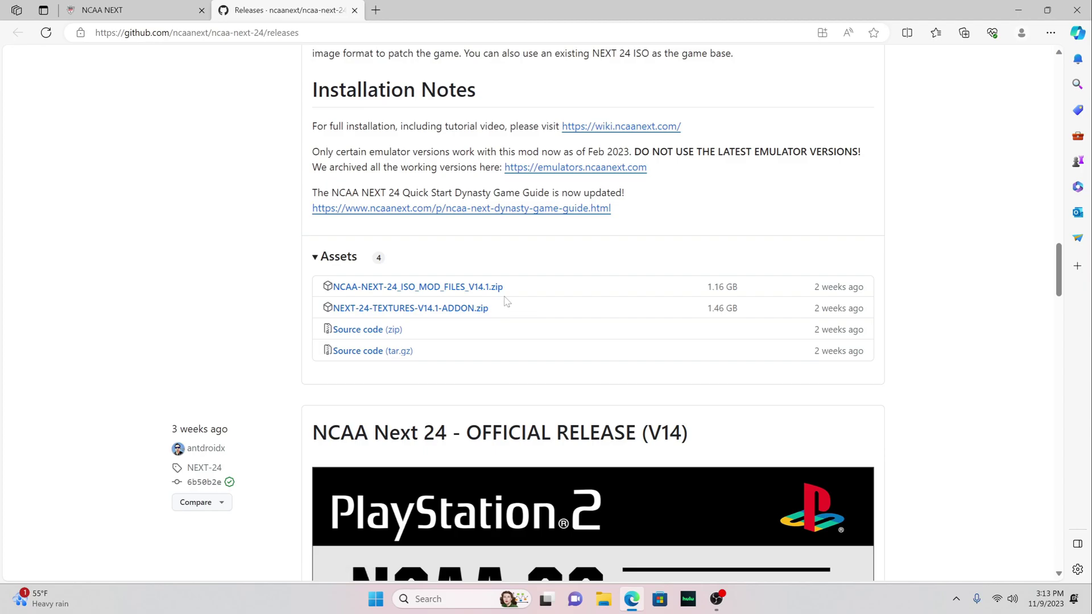
scroll(501, 296, up, 9)
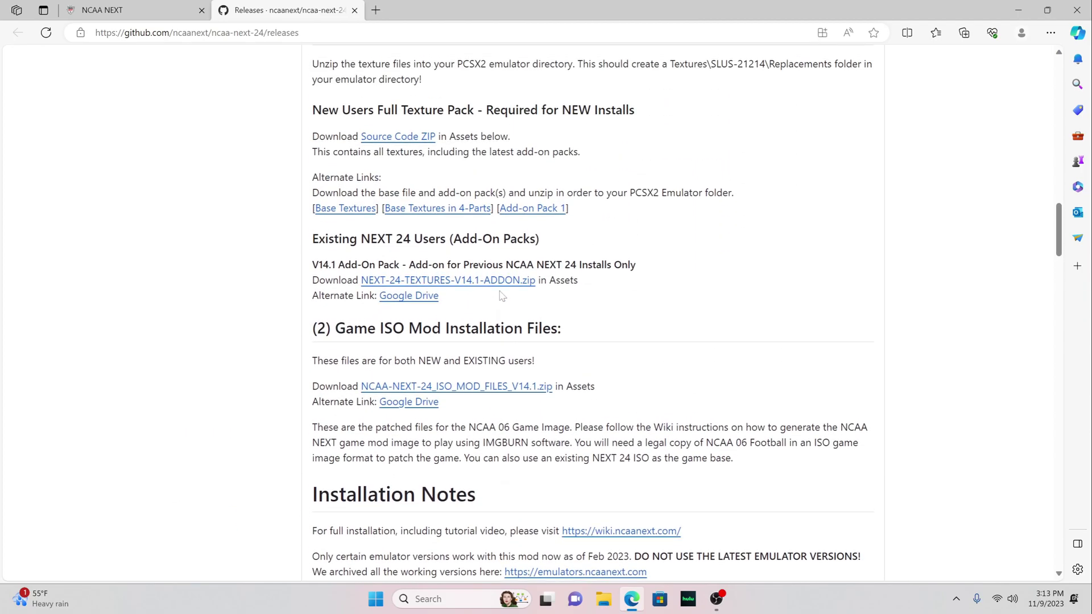
scroll(500, 297, down, 2)
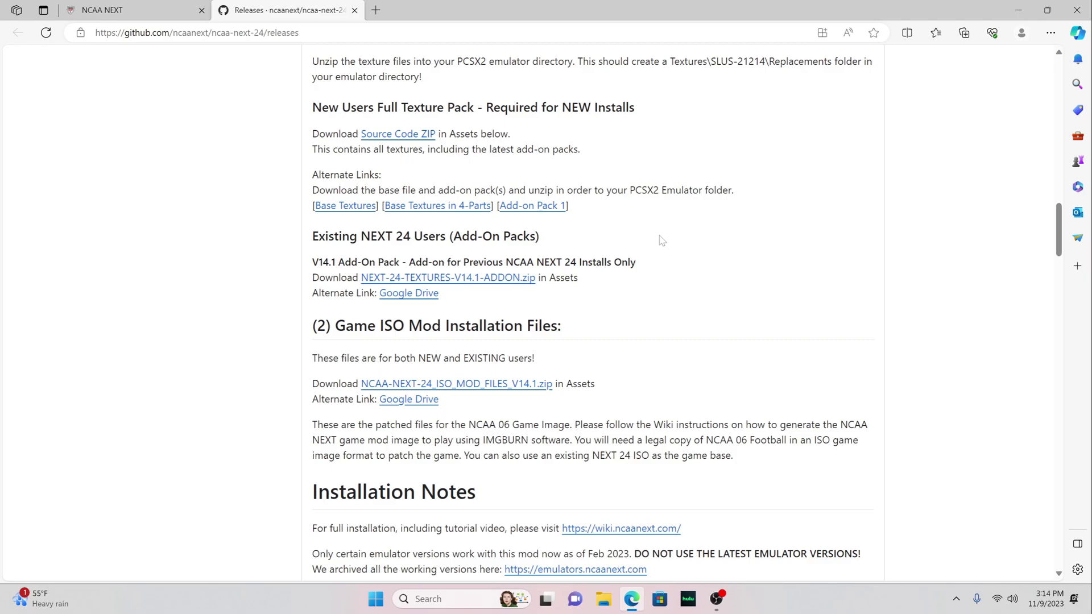
scroll(500, 284, down, 10)
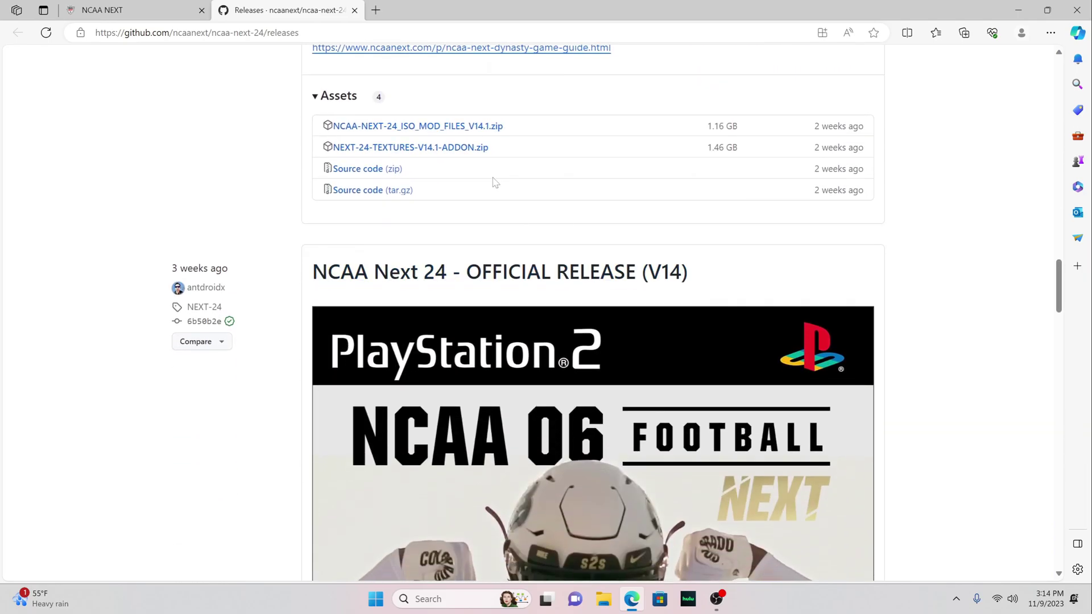
scroll(492, 180, up, 2)
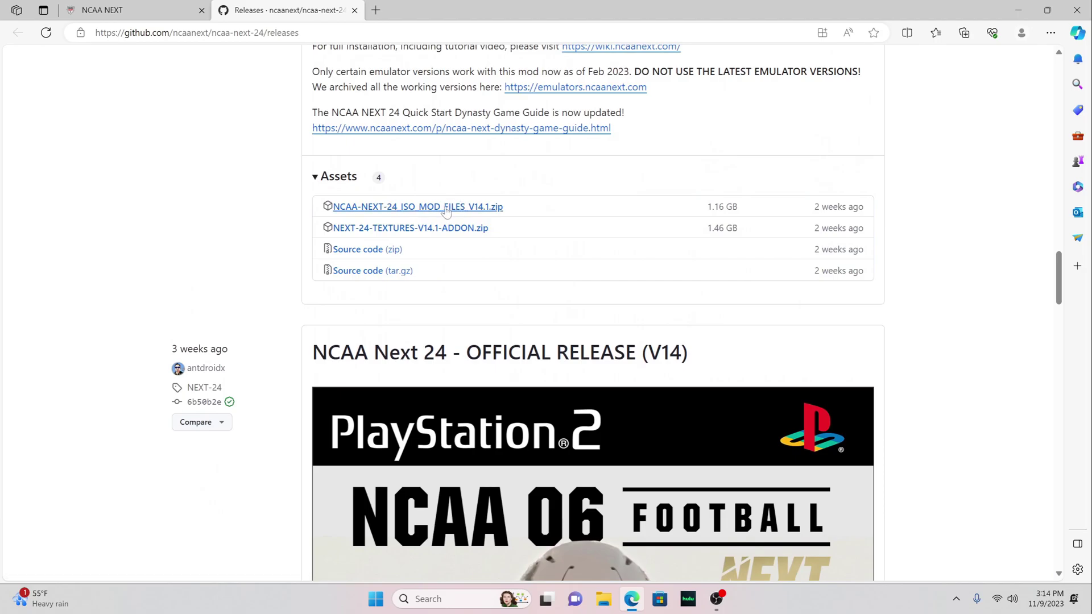
scroll(432, 214, up, 3)
scroll(432, 214, up, 7)
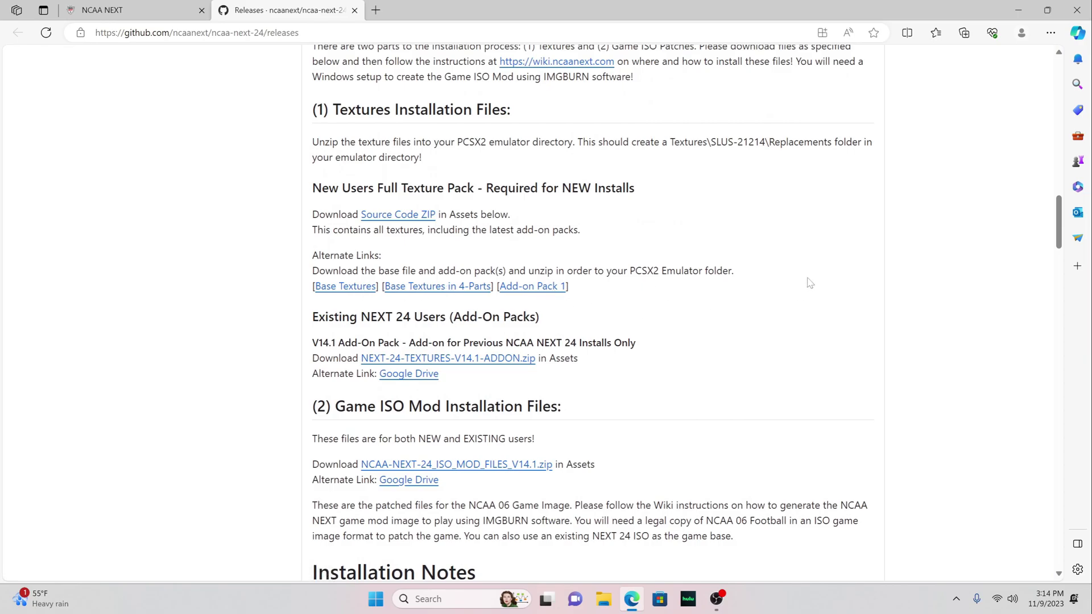
Minimise Edge and open the Downloads folder in File Explorer, scrolling to the NEXT-24 files
click(1013, 12)
click(604, 599)
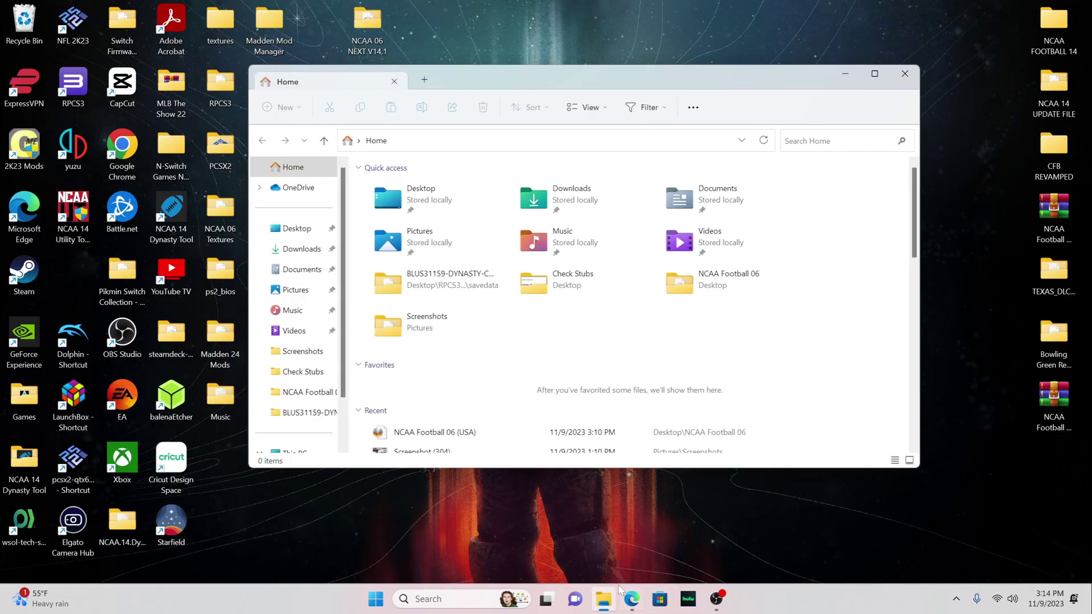
click(301, 248)
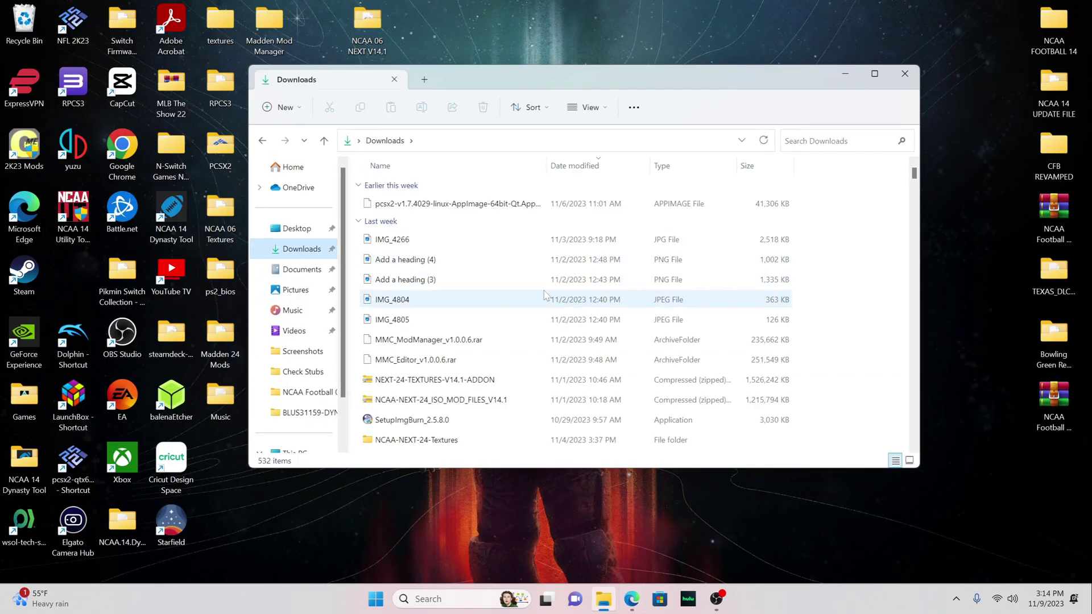
scroll(543, 294, down, 1)
scroll(543, 294, down, 1)
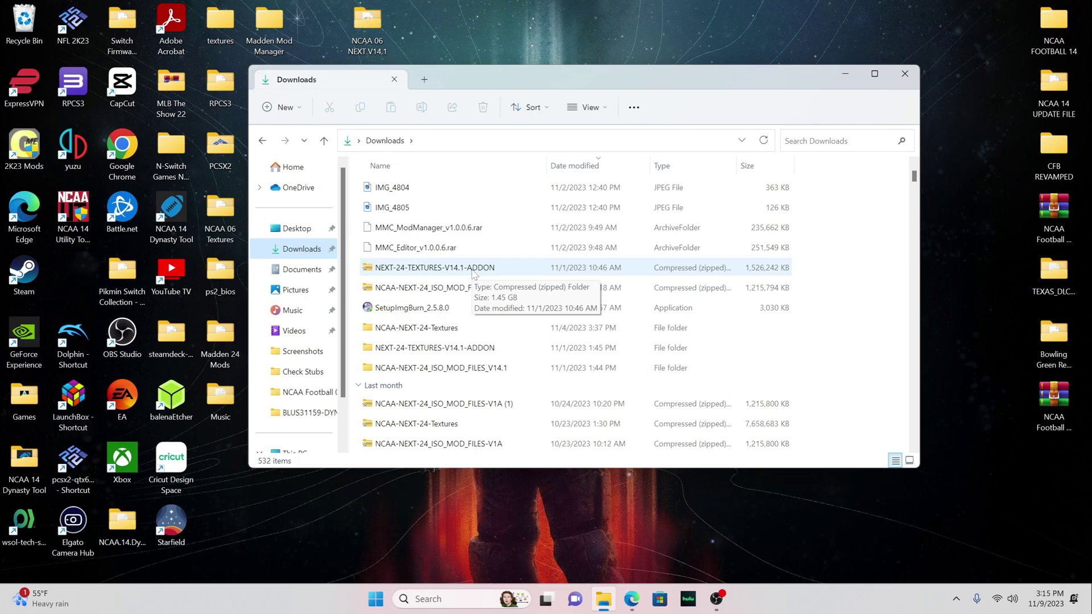
Bring up the context menu for the NEXT-24-TEXTURES-V14.1-ADDON zip, then dismiss it
right_click(474, 273)
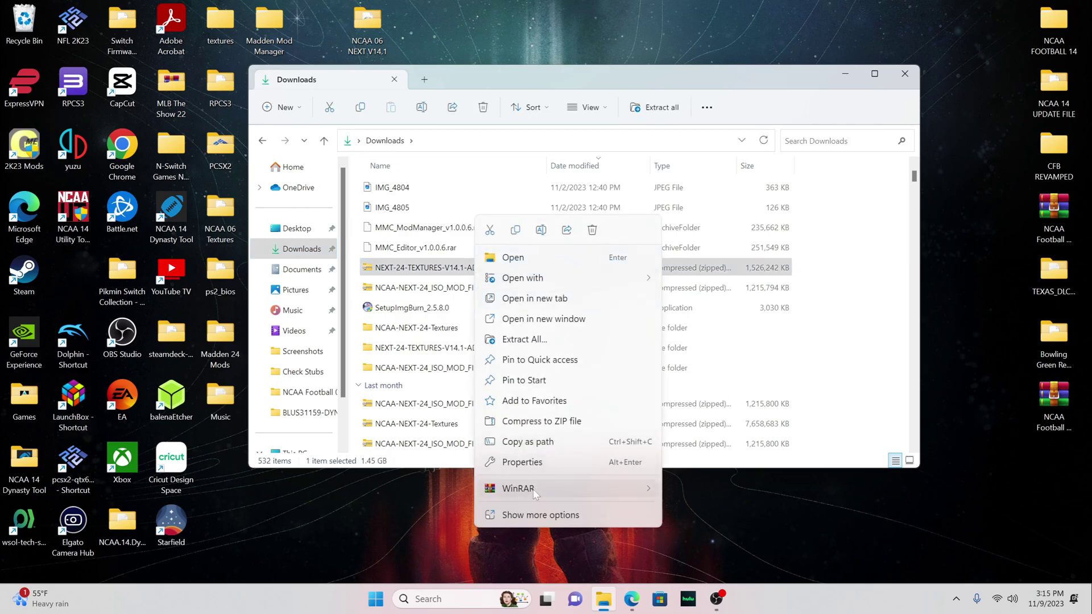
mouse_move(534, 492)
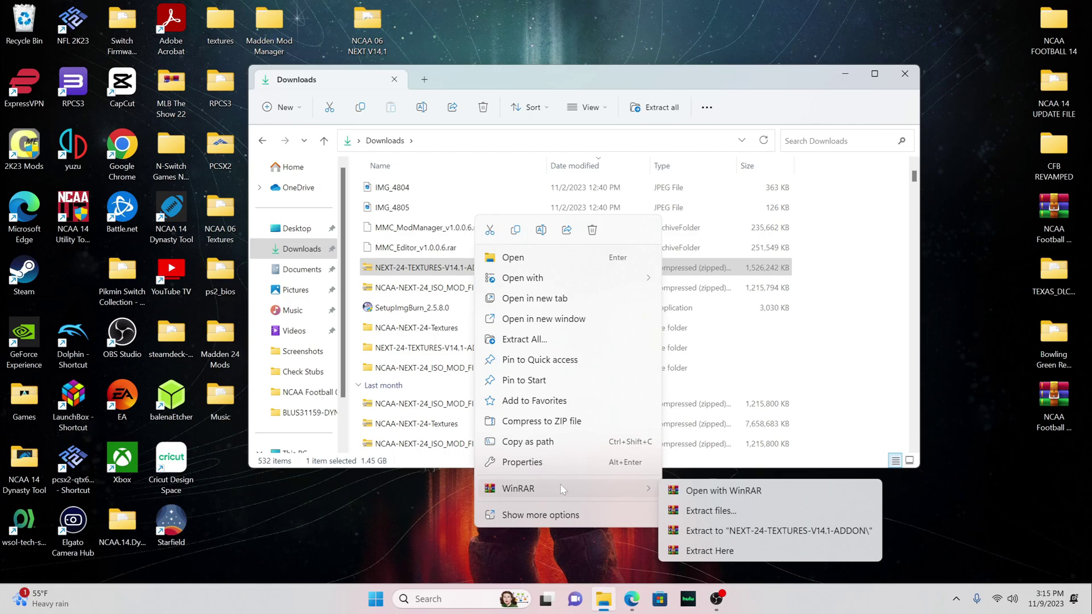
click(353, 376)
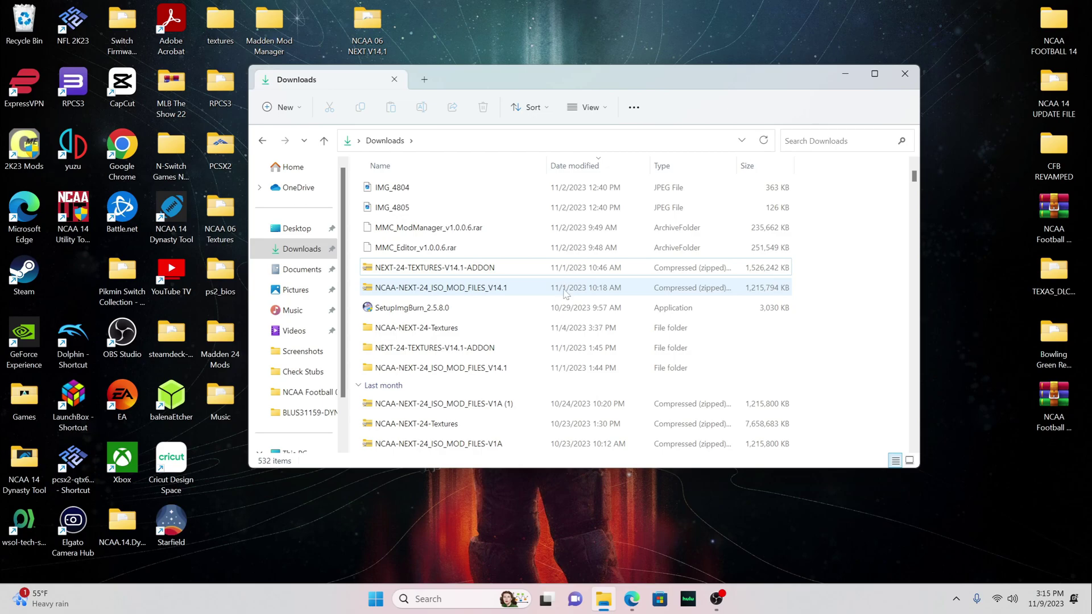
Minimise the Downloads window to reveal the desktop
click(844, 73)
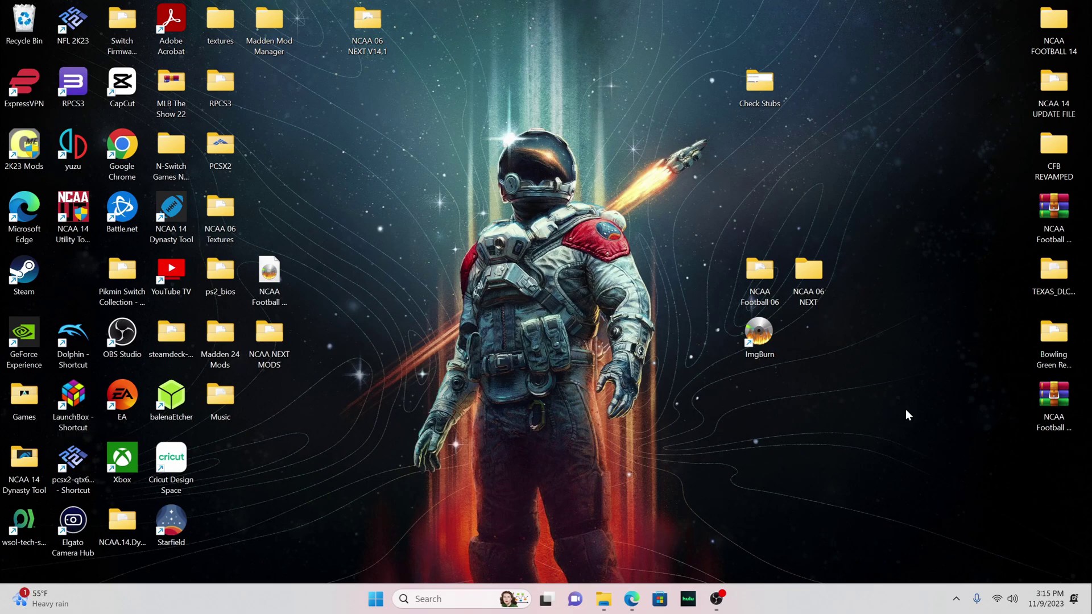
Open the NCAA Football 06 desktop folder and mount the NCAA Football 06 (USA) image as DVD Drive (D:)
double_click(761, 278)
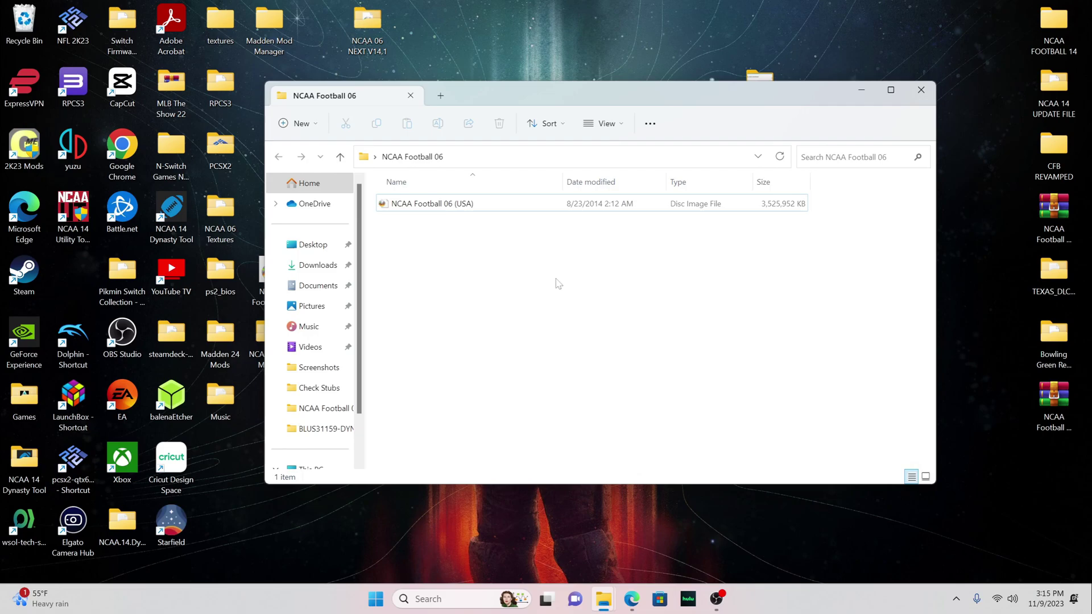
right_click(451, 211)
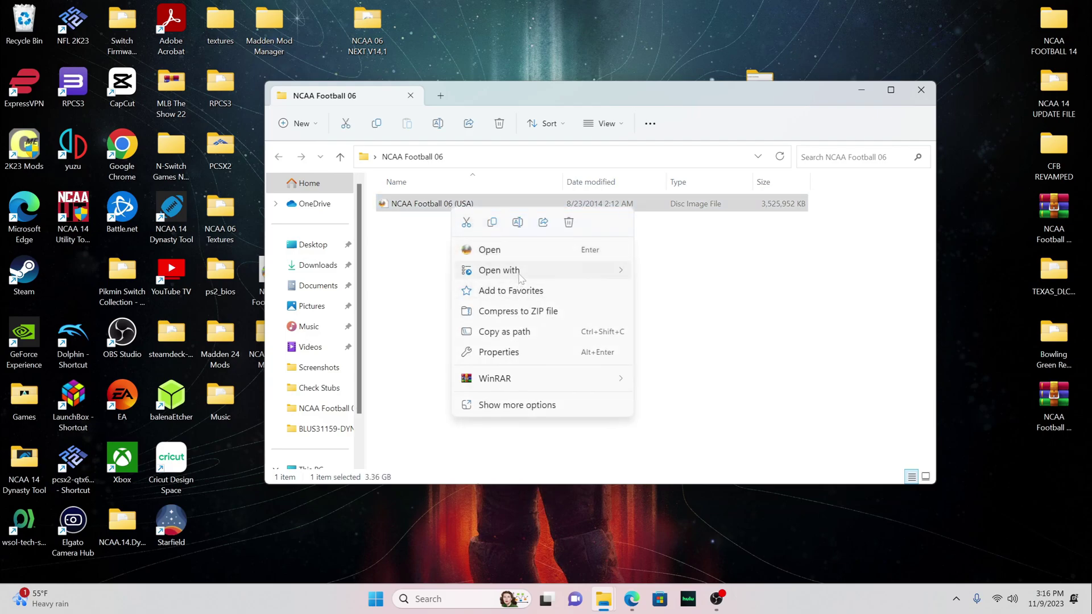
mouse_move(602, 271)
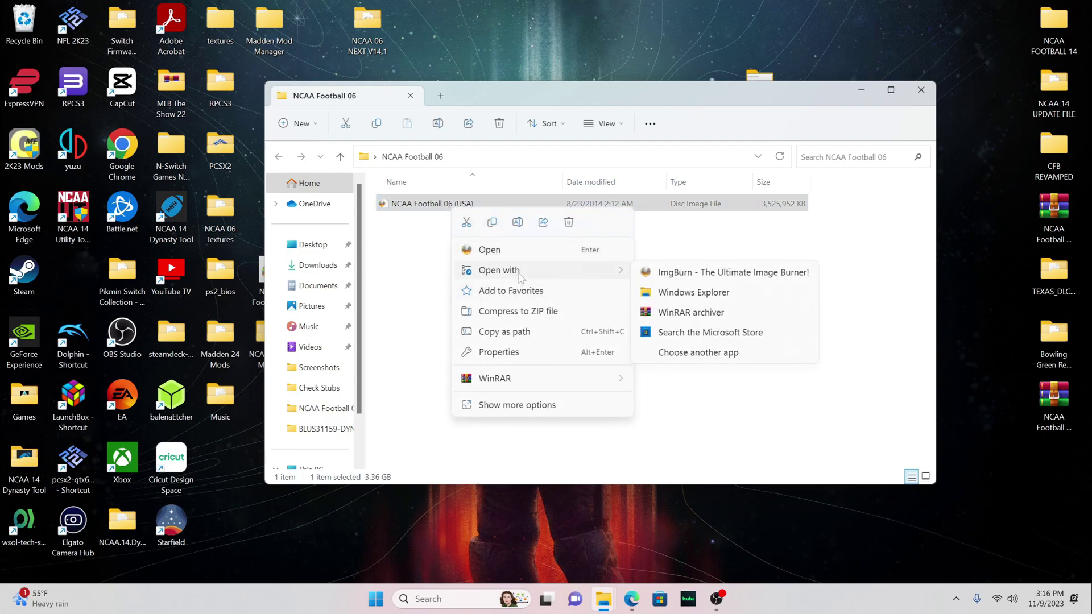
click(693, 293)
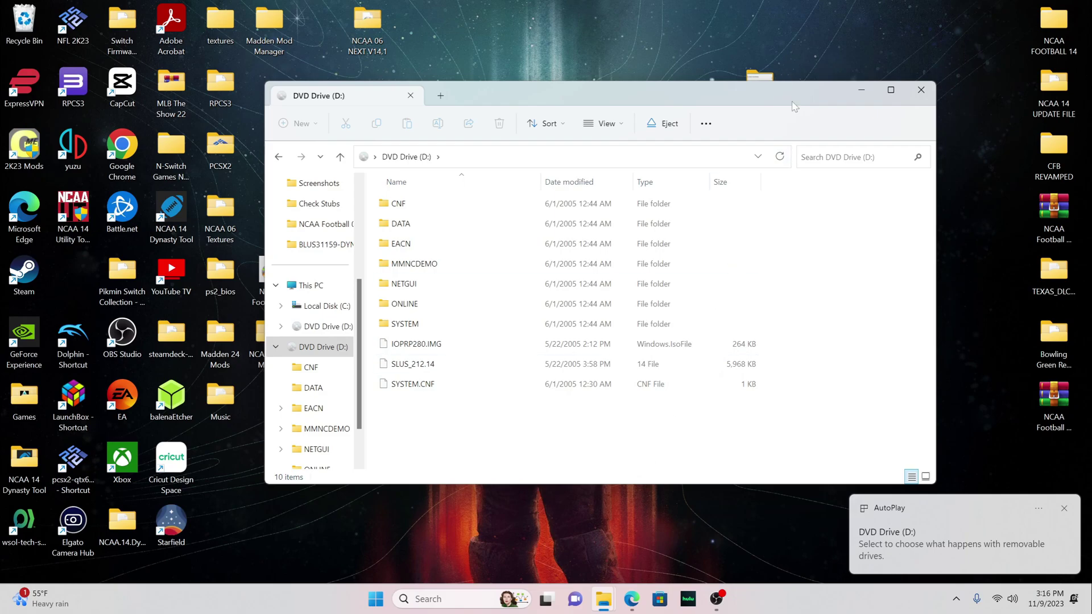
Open the empty NCAA 06 NEXT folder and arrange its window beside the DVD Drive (D:) window
drag(796, 103, 580, 66)
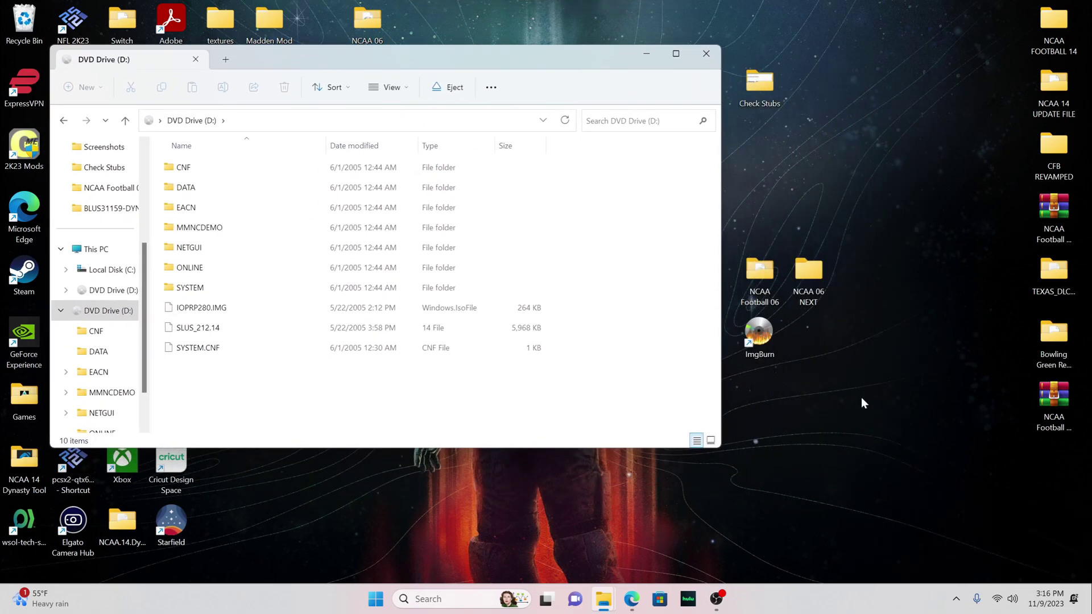
double_click(818, 278)
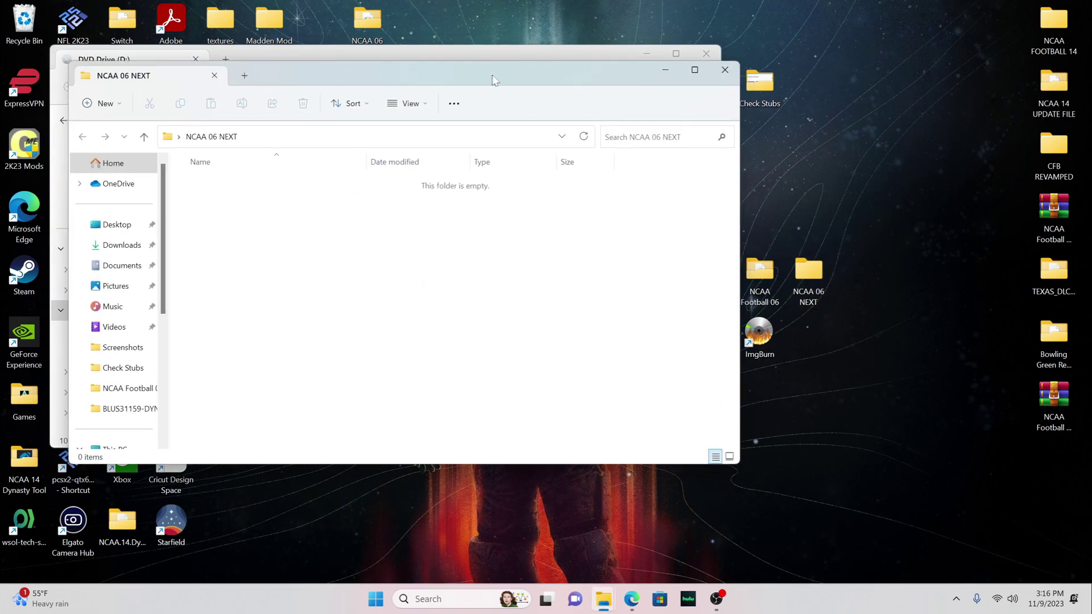
drag(492, 79, 756, 59)
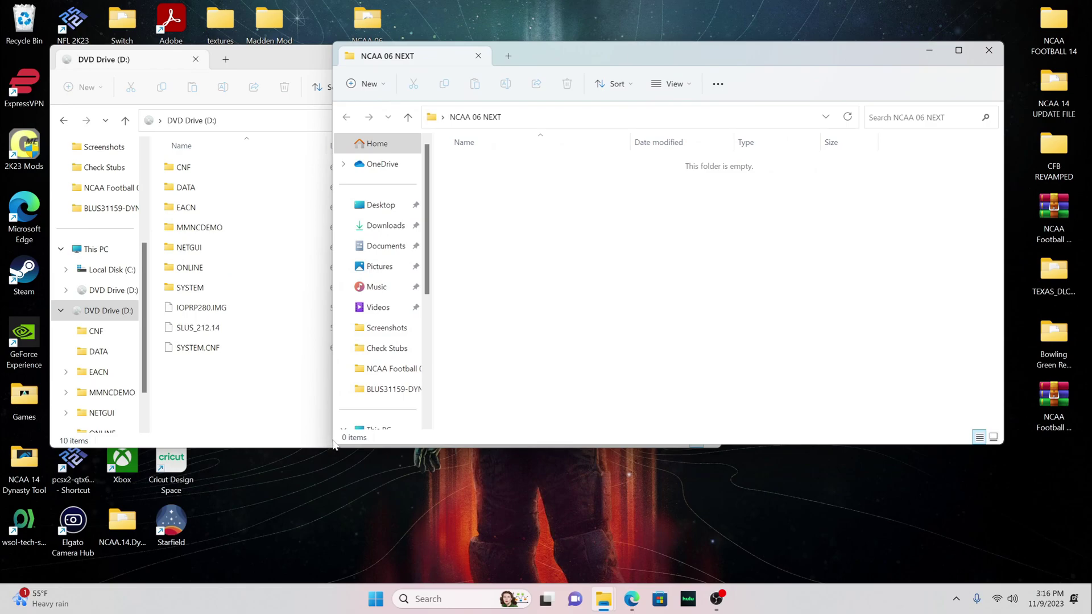
drag(333, 410, 596, 410)
drag(837, 60, 755, 52)
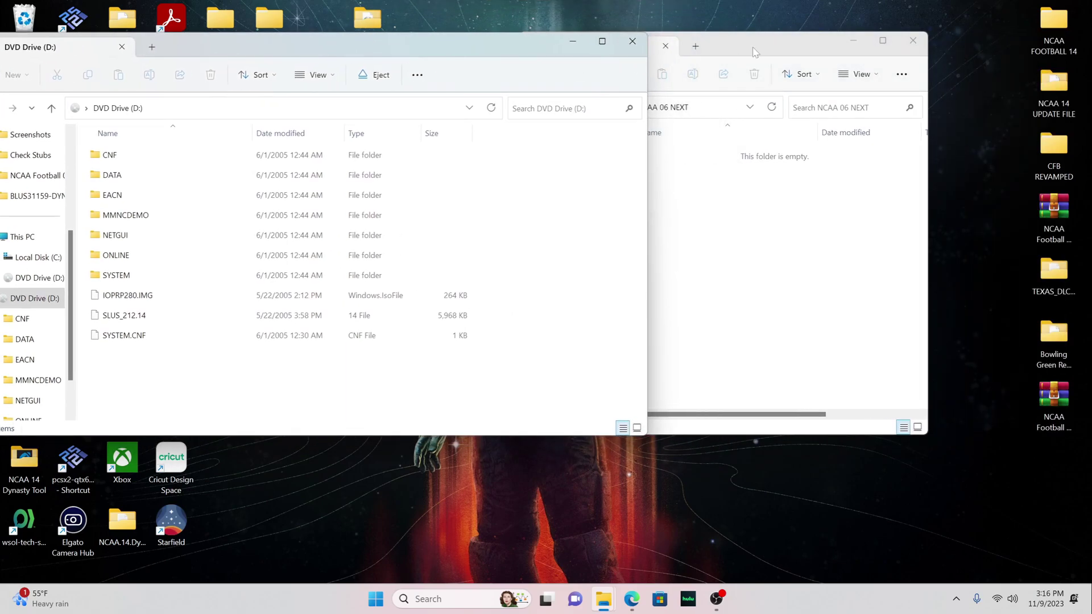
click(754, 52)
drag(927, 436, 1013, 472)
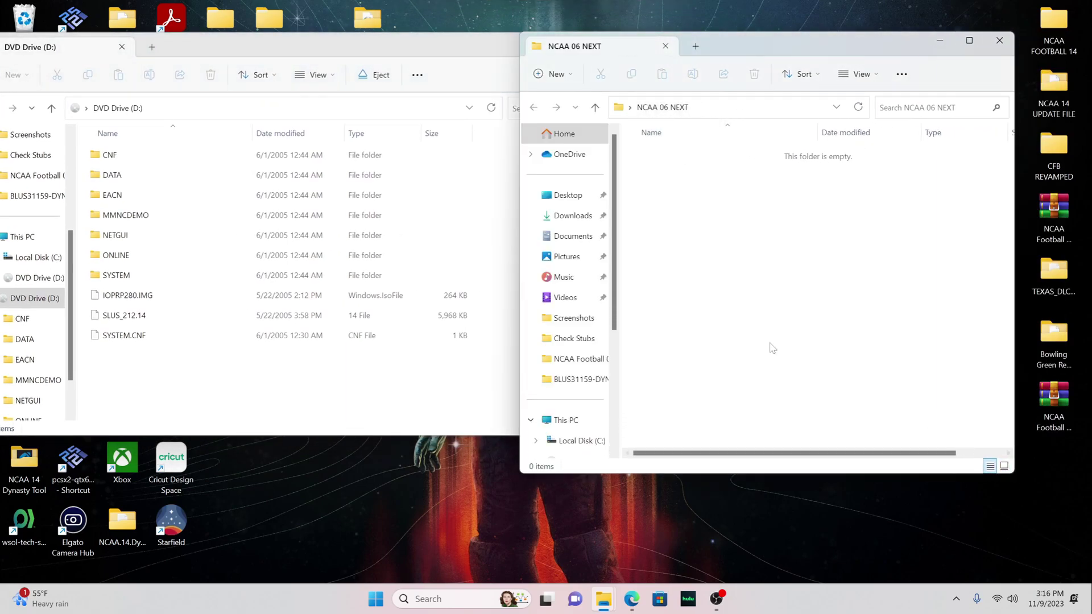
Copy all 10 items from DVD Drive (D:) into NCAA 06 NEXT, then close the DVD Drive window
click(256, 362)
drag(116, 364, 195, 152)
right_click(198, 185)
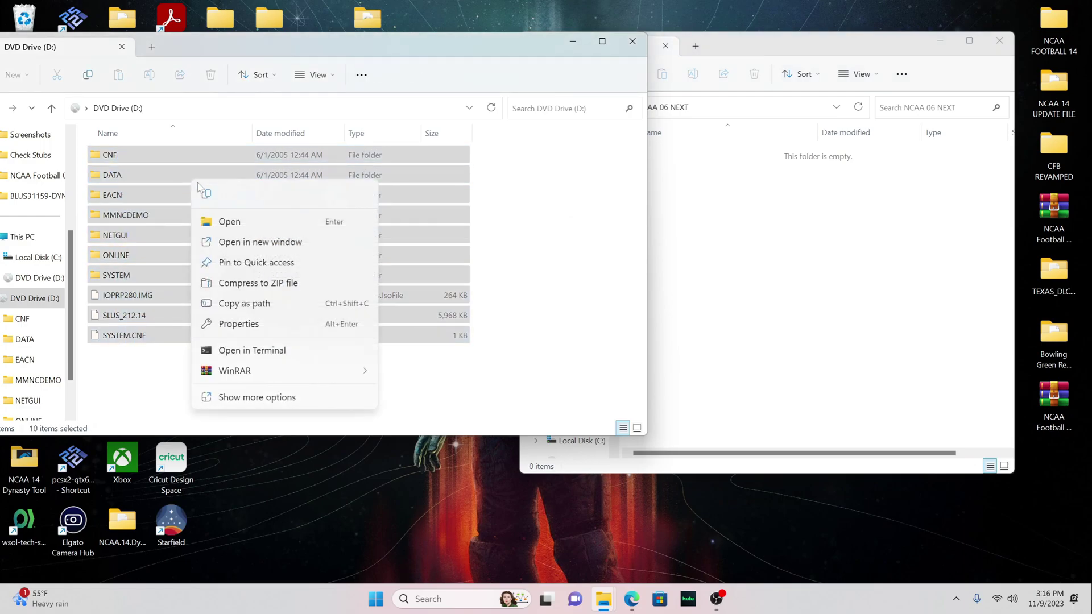
click(704, 242)
click(705, 243)
right_click(692, 233)
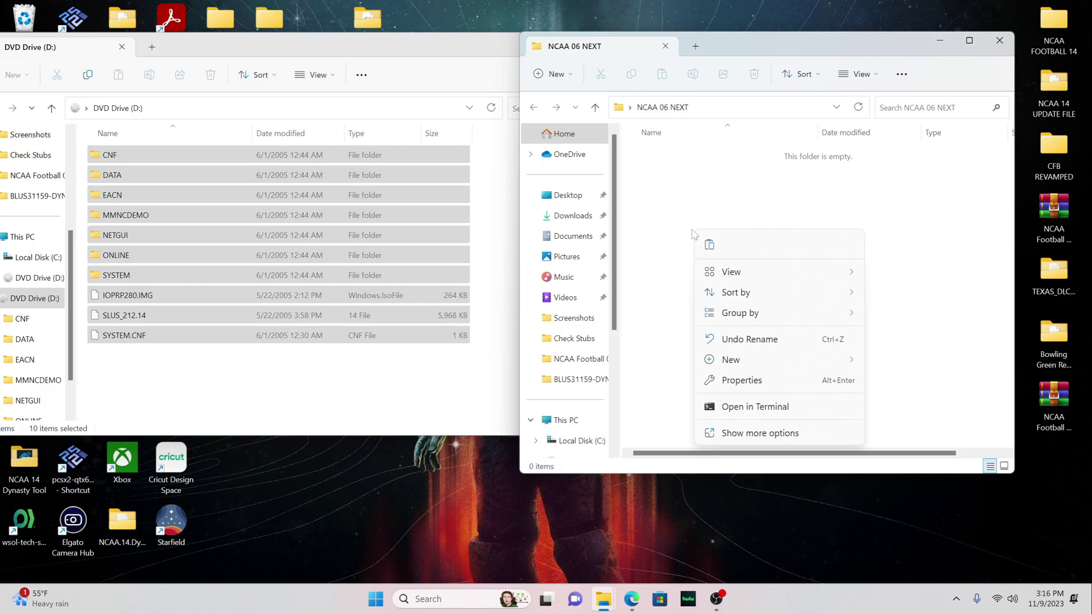
click(708, 244)
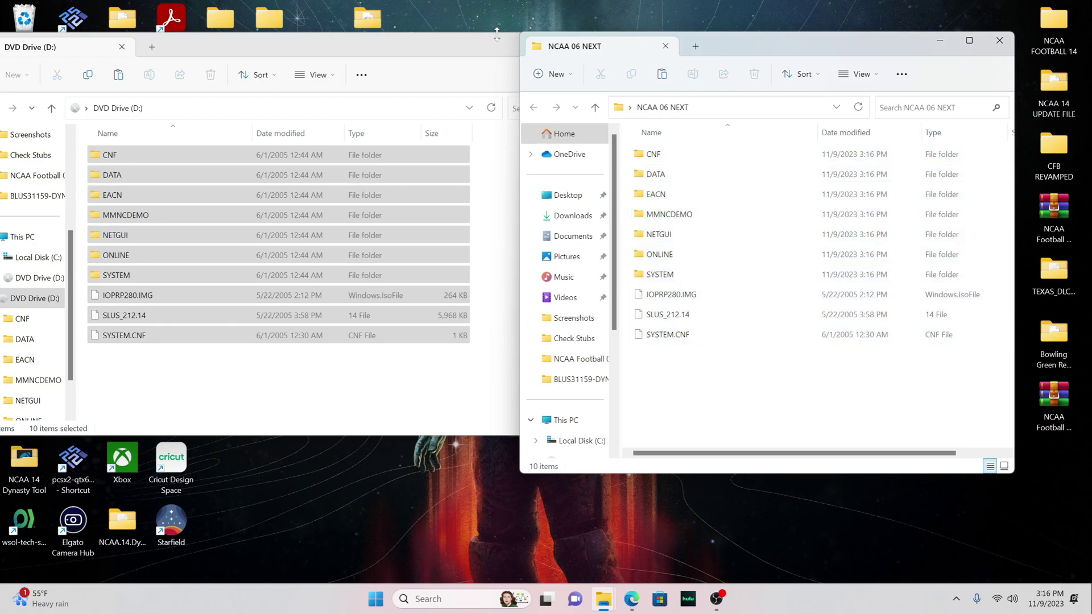
click(460, 51)
click(630, 42)
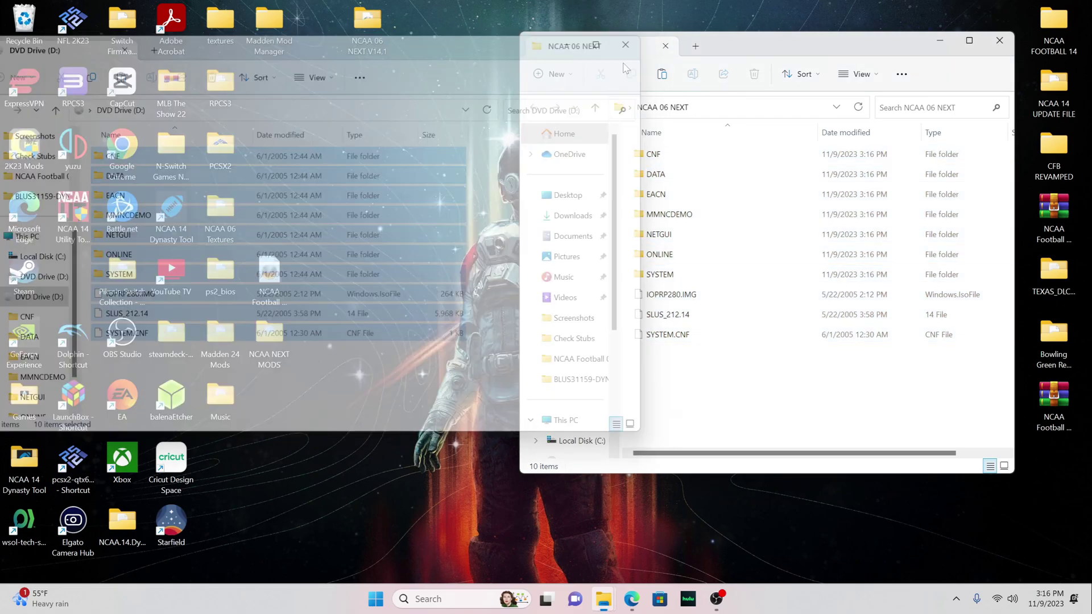
Open a new Explorer window on Downloads and enter the NCAA-NEXT-24_ISO_MOD_FILES_V14.1 folder
right_click(603, 599)
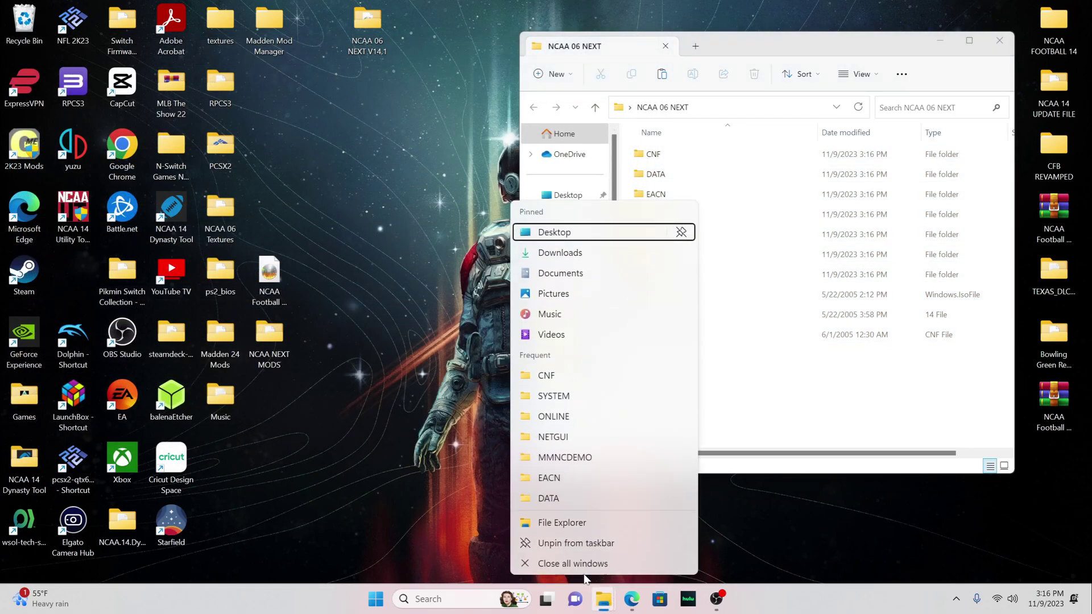
click(571, 529)
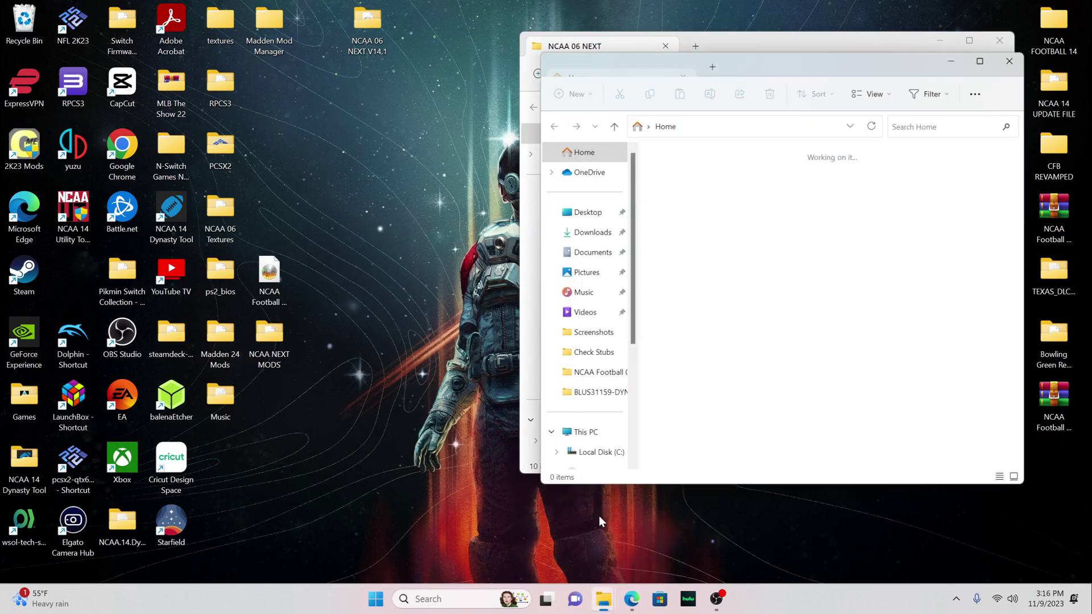
click(584, 235)
drag(760, 59, 226, 34)
scroll(380, 265, down, 2)
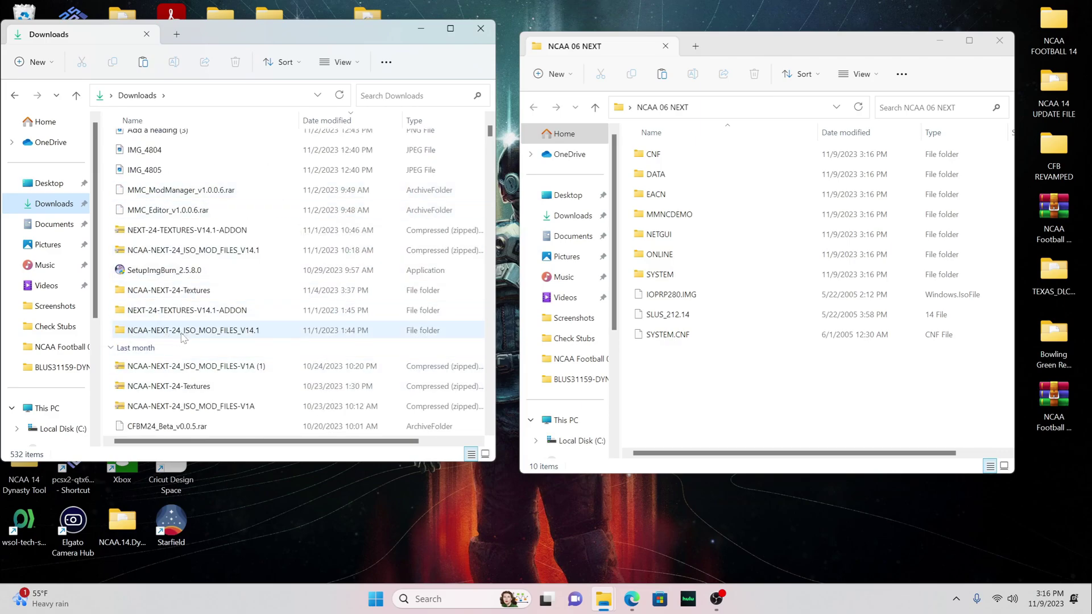
mouse_move(219, 334)
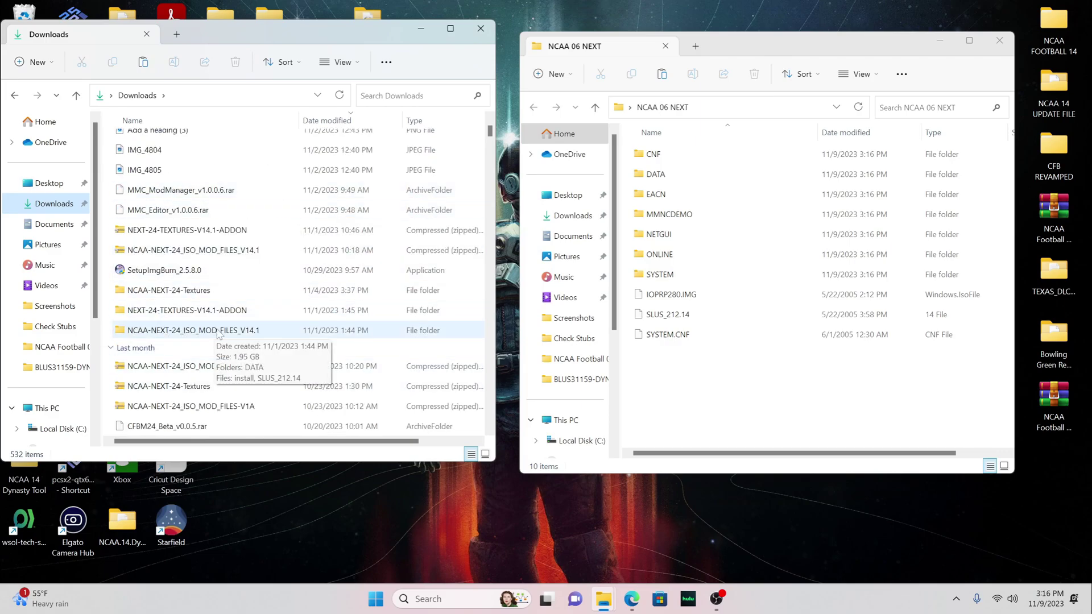
double_click(218, 332)
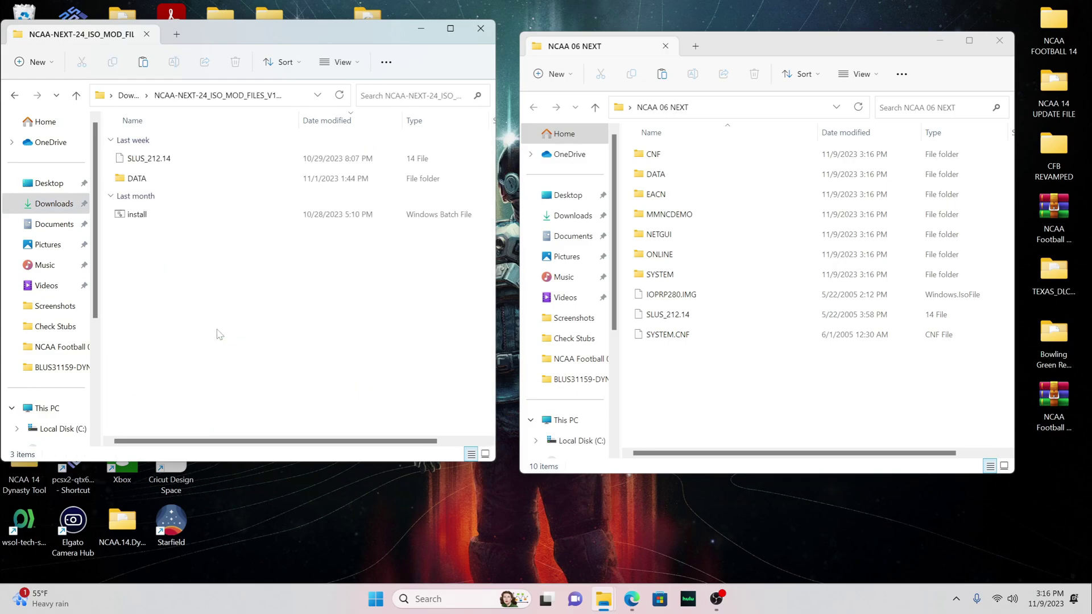
Copy SLUS_212.14 and the DATA folder into NCAA 06 NEXT, replacing the existing files
click(142, 194)
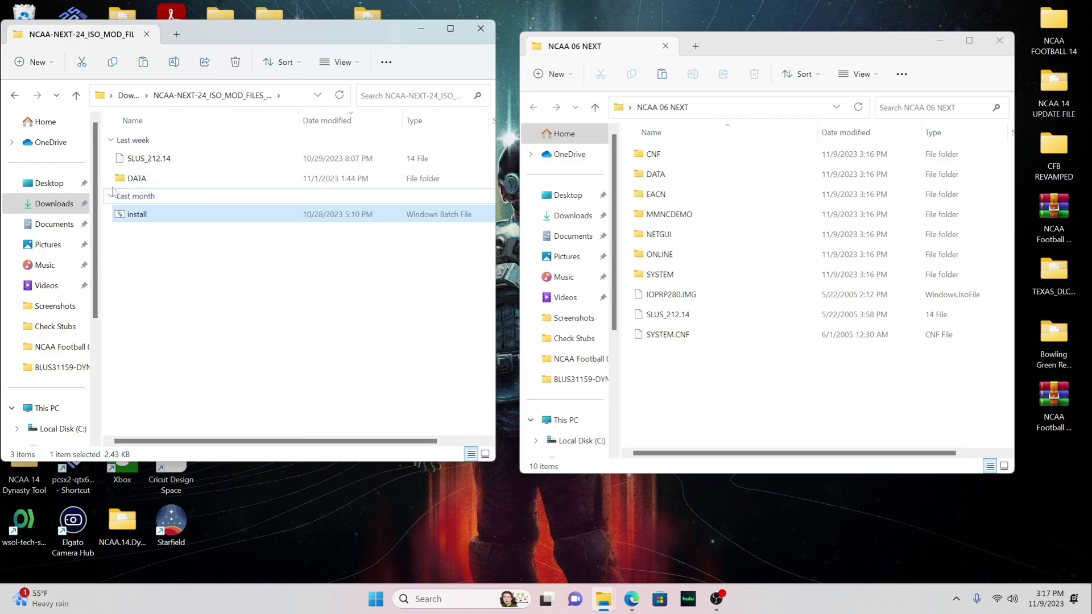
click(126, 247)
drag(107, 149, 170, 181)
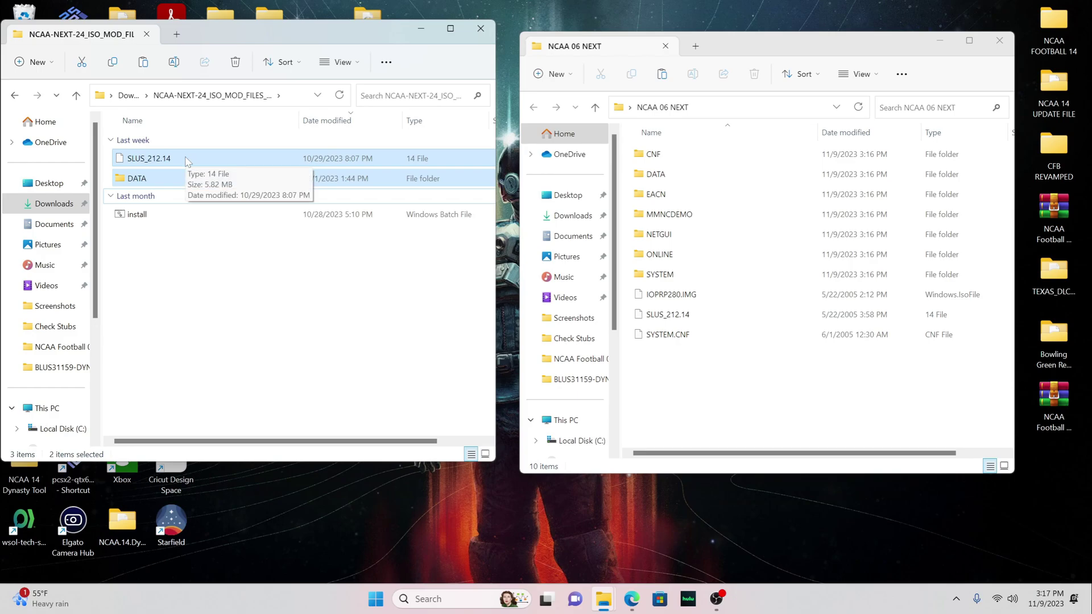
right_click(187, 161)
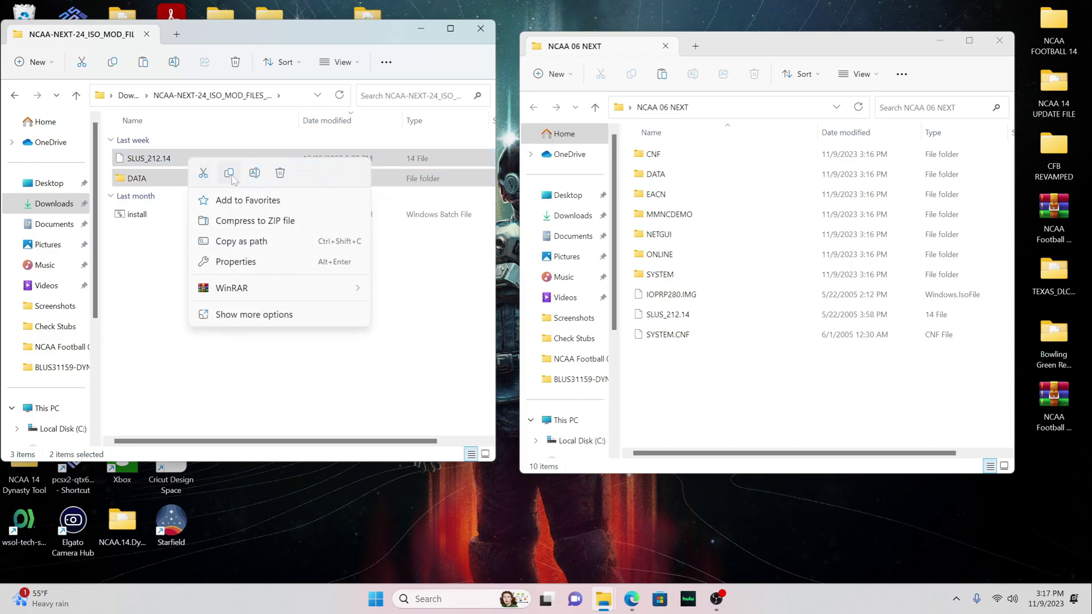
click(258, 199)
right_click(683, 384)
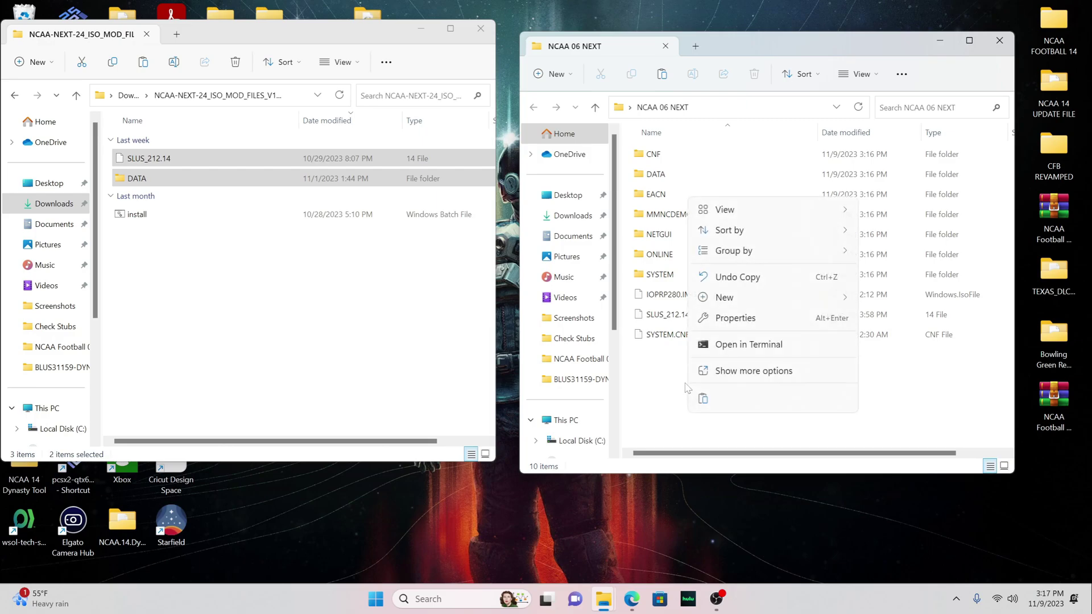
click(705, 400)
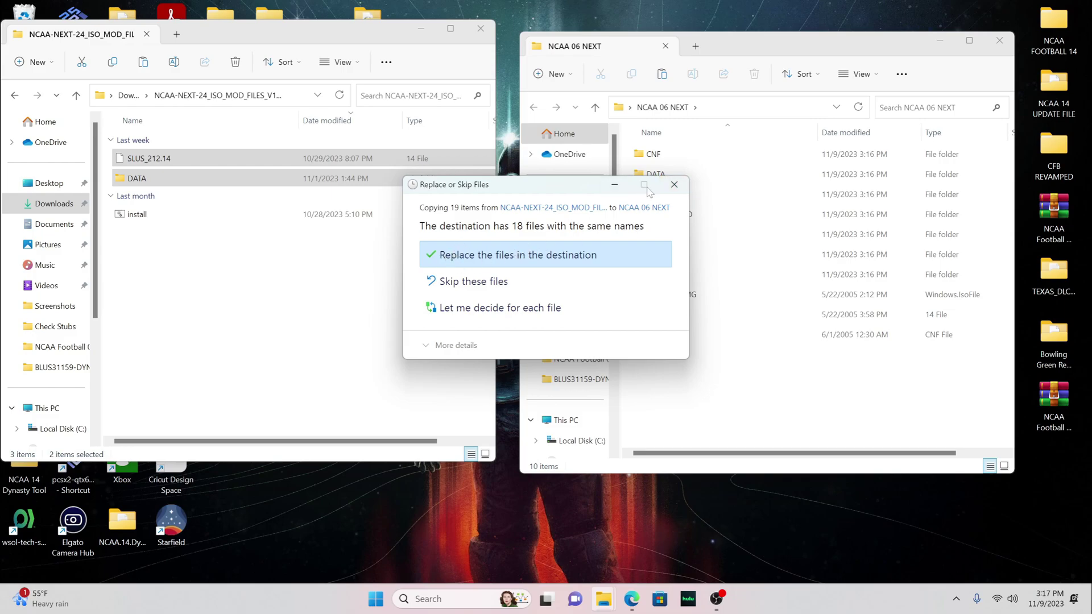
click(674, 185)
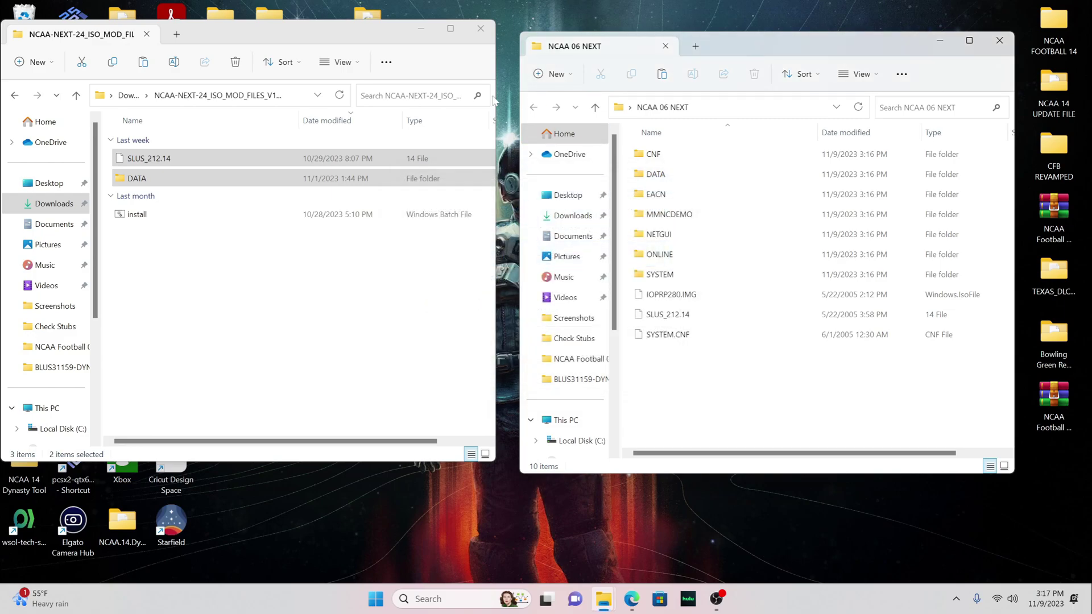
Close the mod files and NCAA 06 NEXT windows and launch ImgBurn from its desktop shortcut
click(480, 28)
click(998, 41)
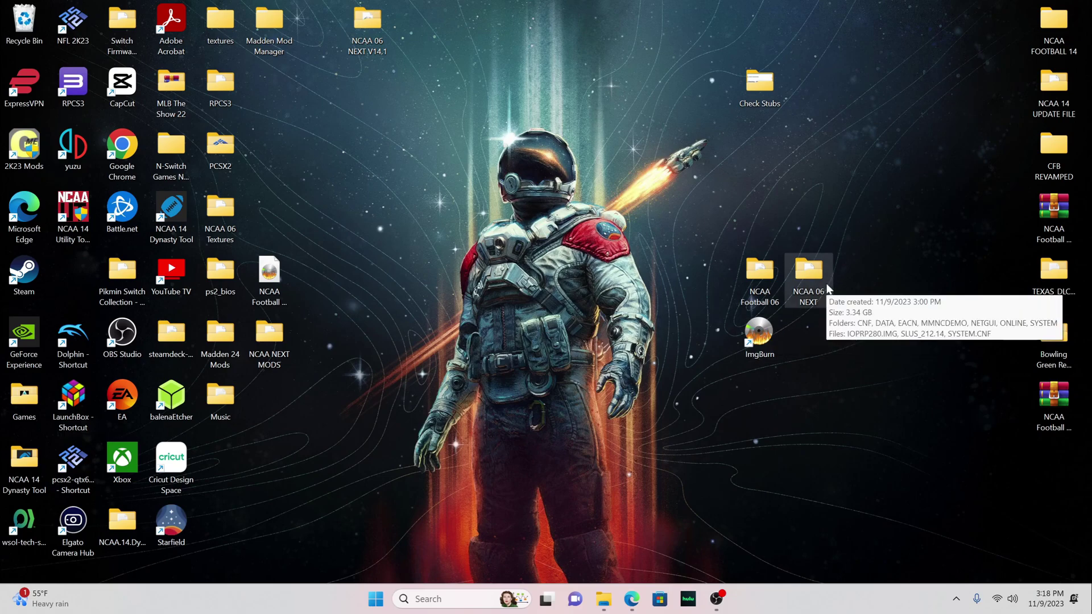
double_click(759, 334)
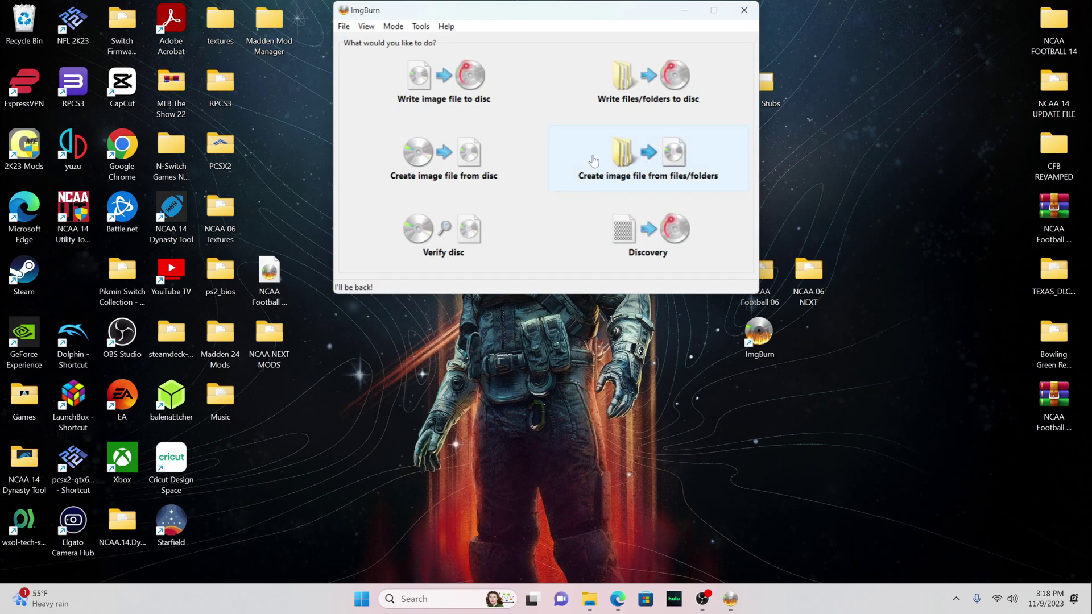
Choose 'Create image file from files/folders' and add the desktop NCAA 06 NEXT folder as source
click(683, 165)
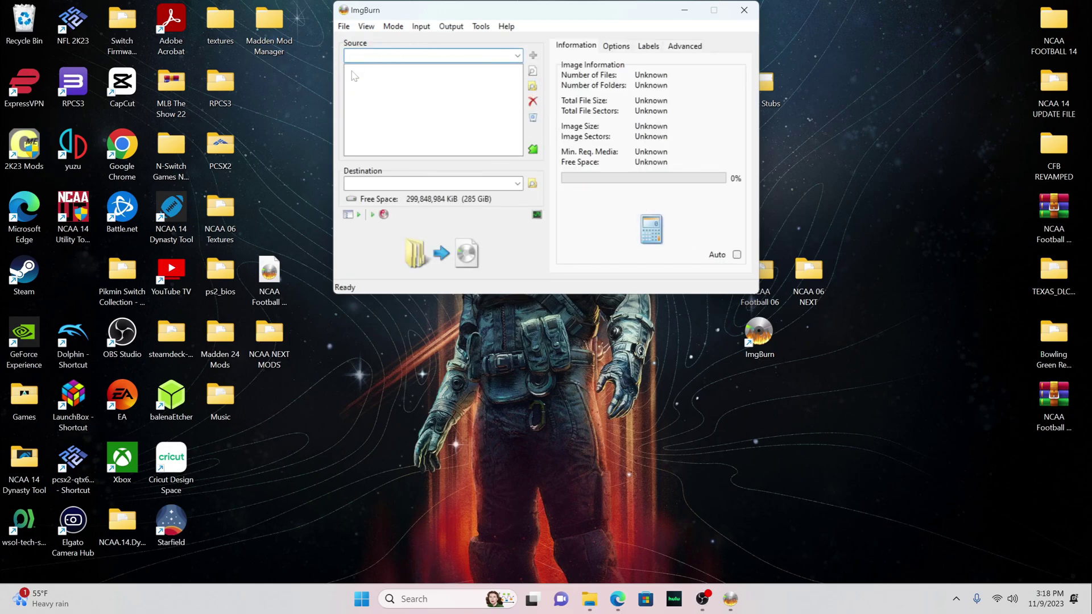
click(533, 88)
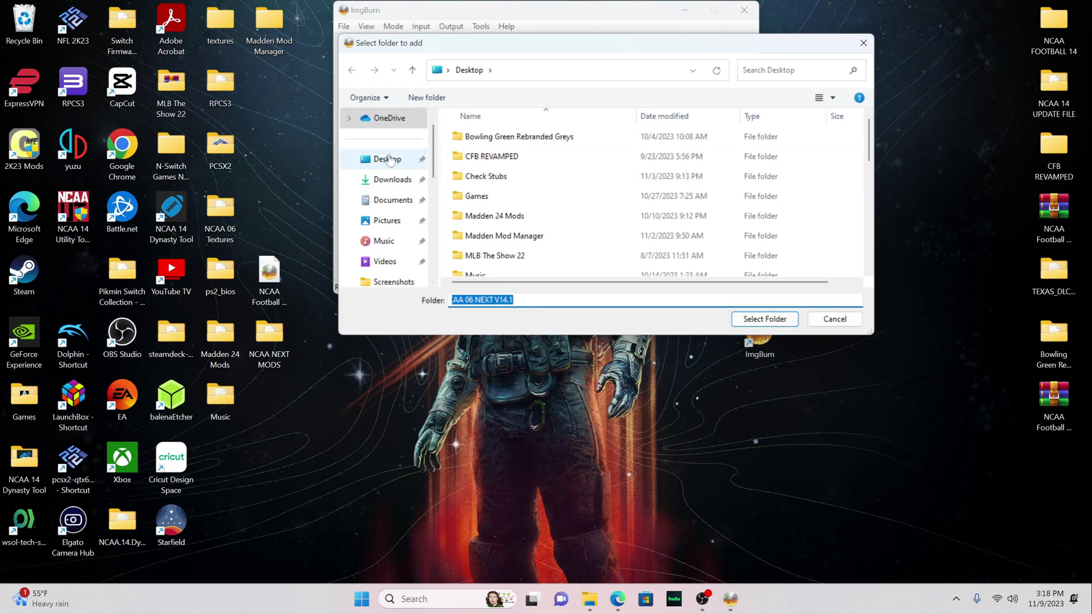
scroll(630, 184, down, 3)
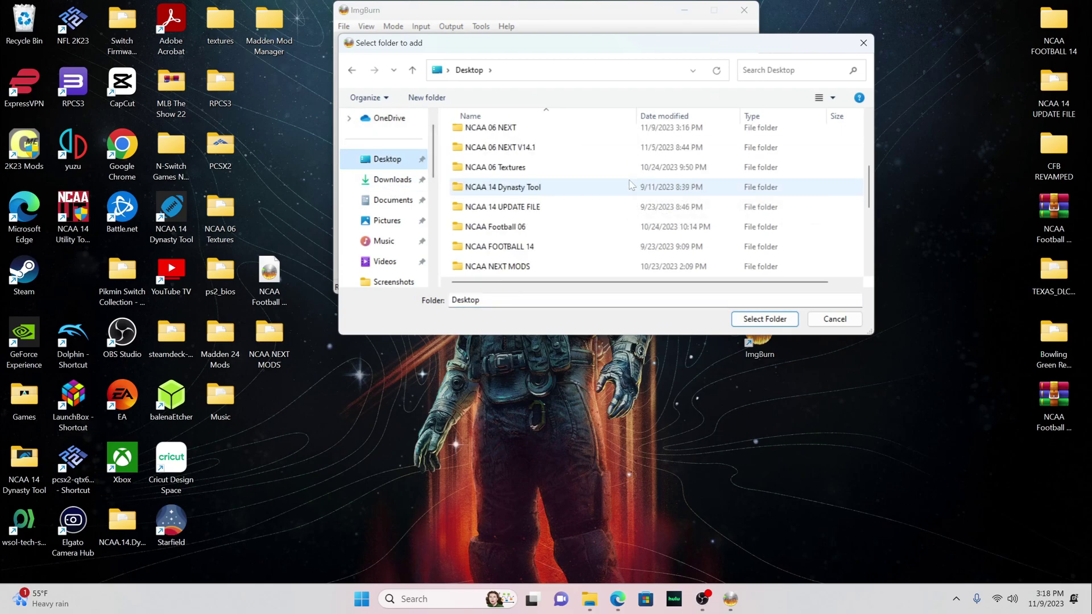
scroll(524, 178, up, 1)
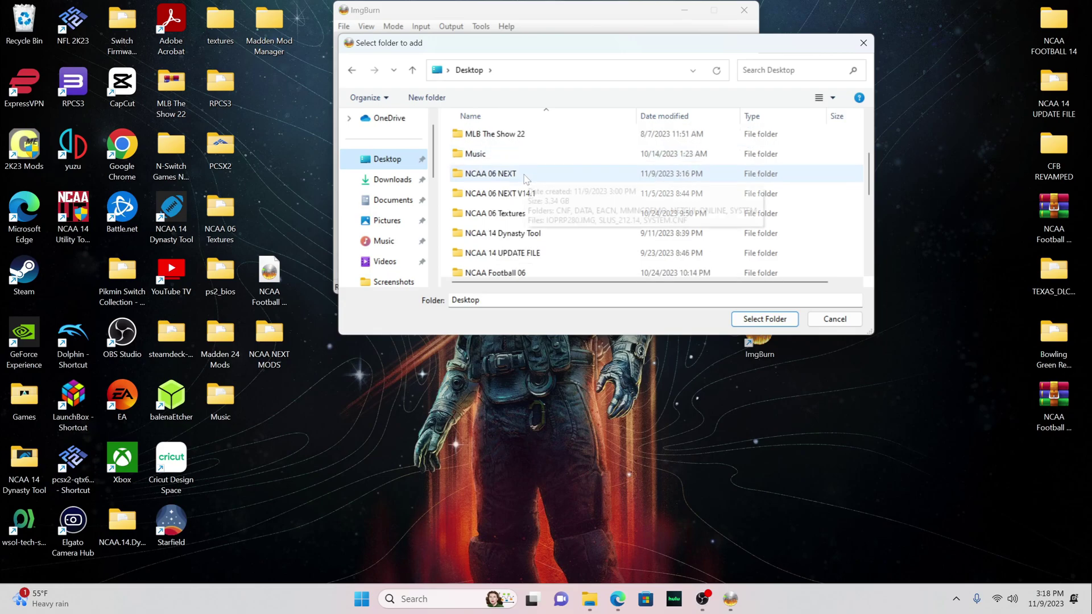
double_click(524, 176)
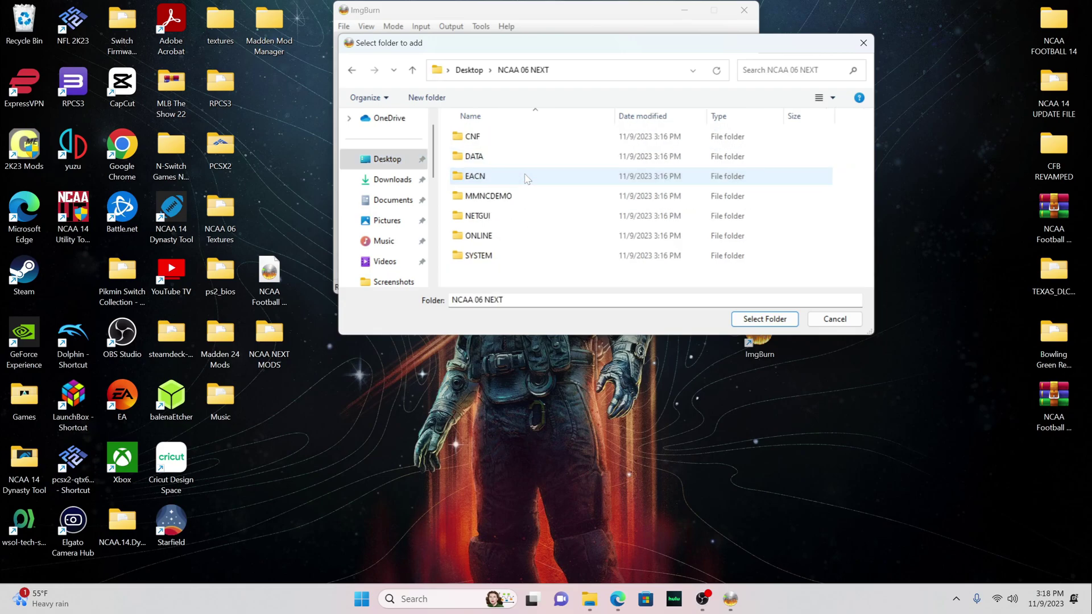
click(764, 322)
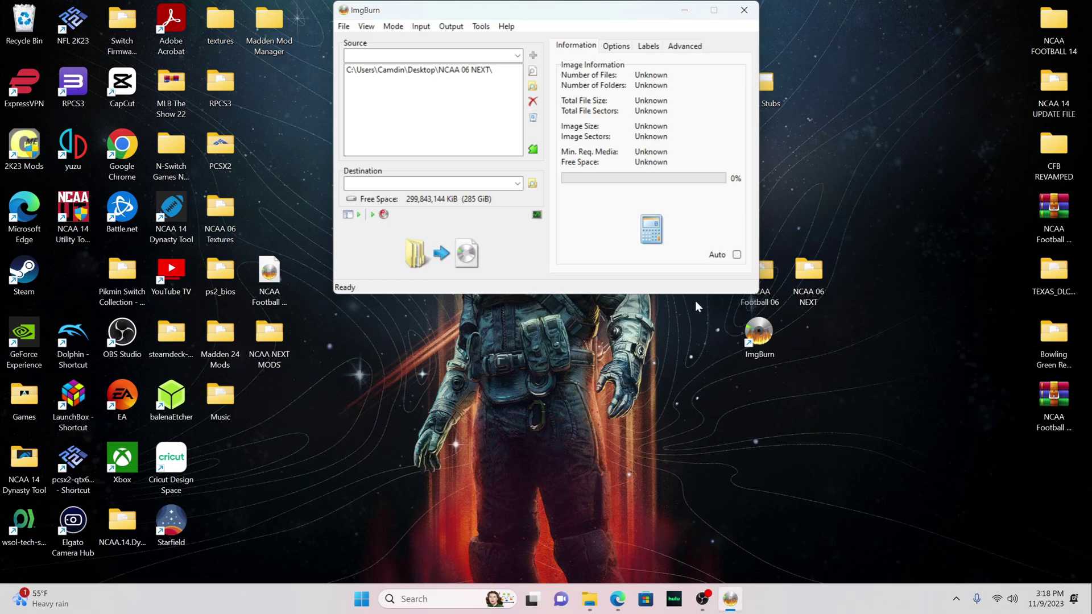
Set the destination to NCAA 06 NEXT.ISO in the Documents folder
click(532, 184)
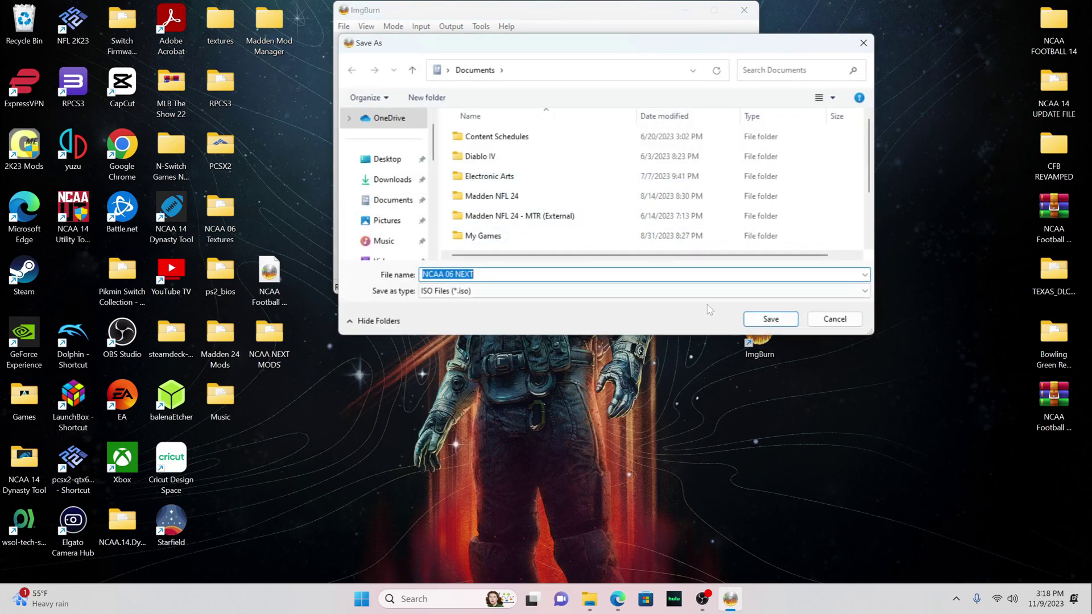
click(762, 321)
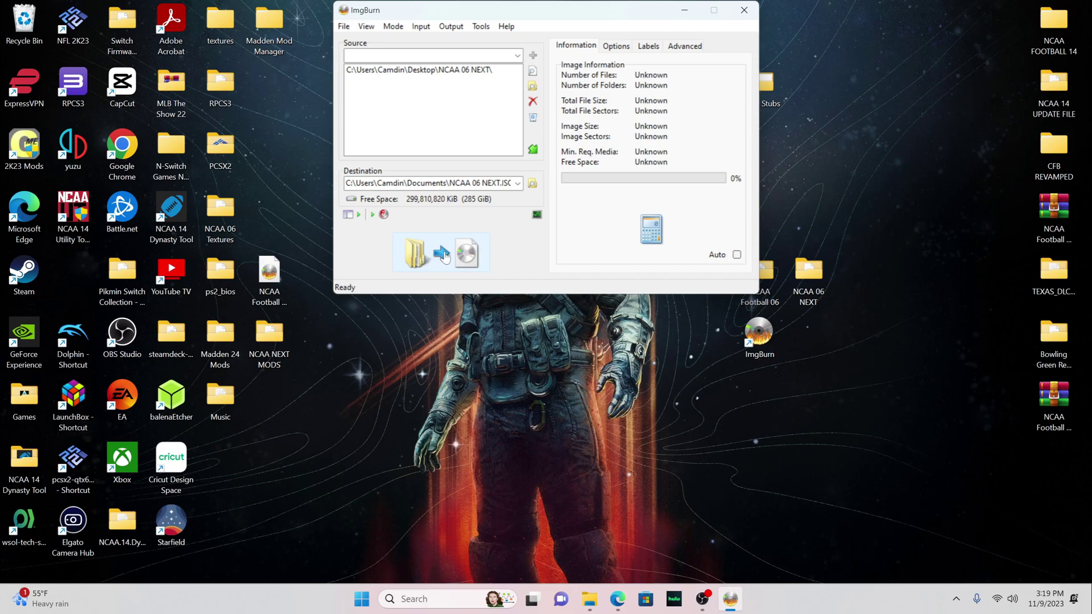
Start the ImgBurn build, then open the NCAA 06 NEXT V14.1 desktop folder and move it right
click(442, 254)
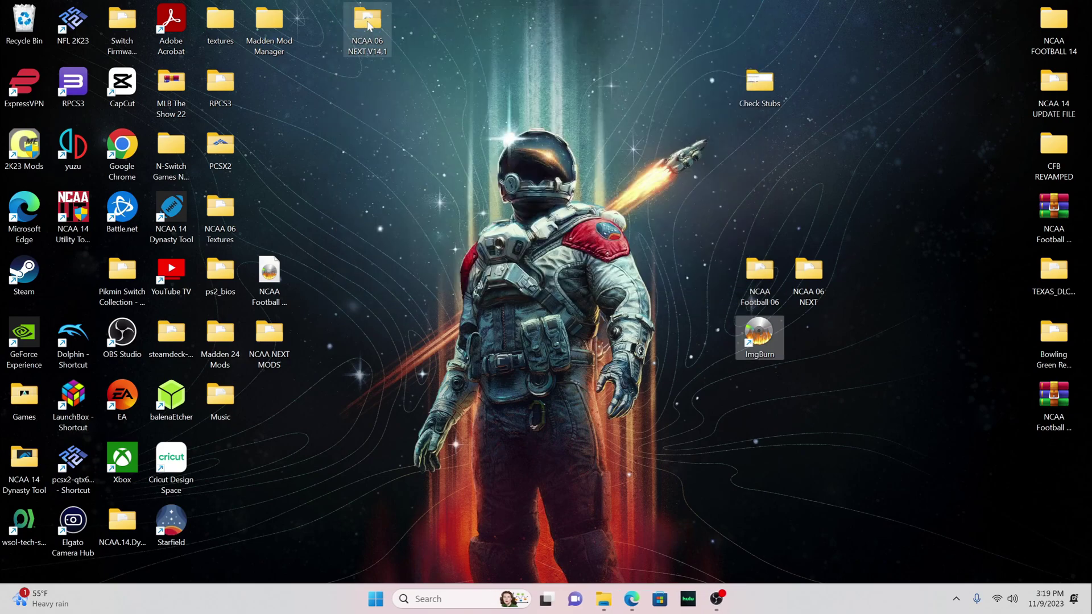
double_click(370, 33)
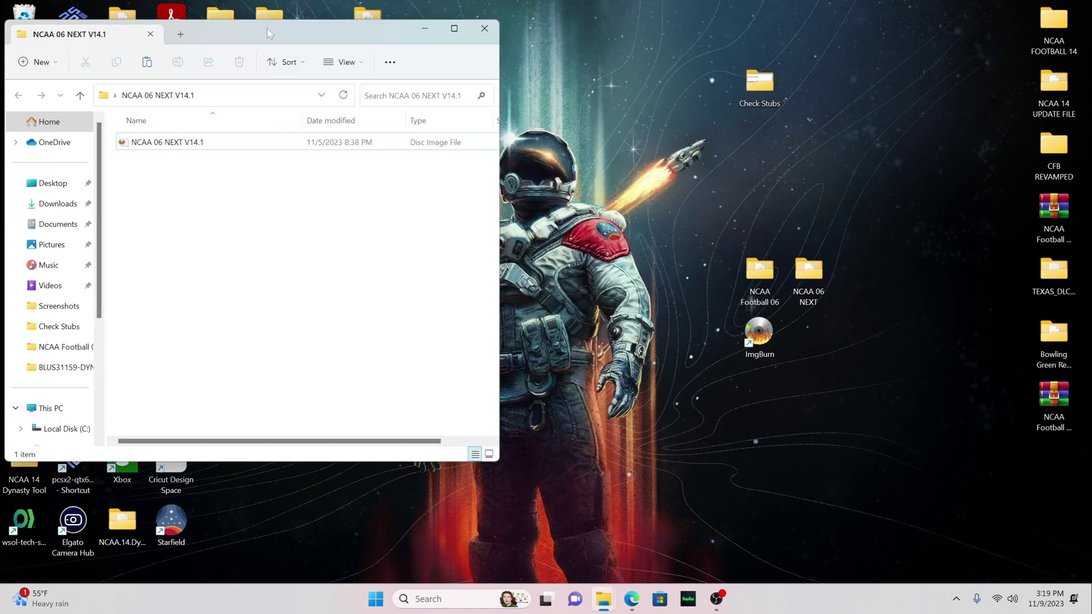
drag(268, 39, 395, 39)
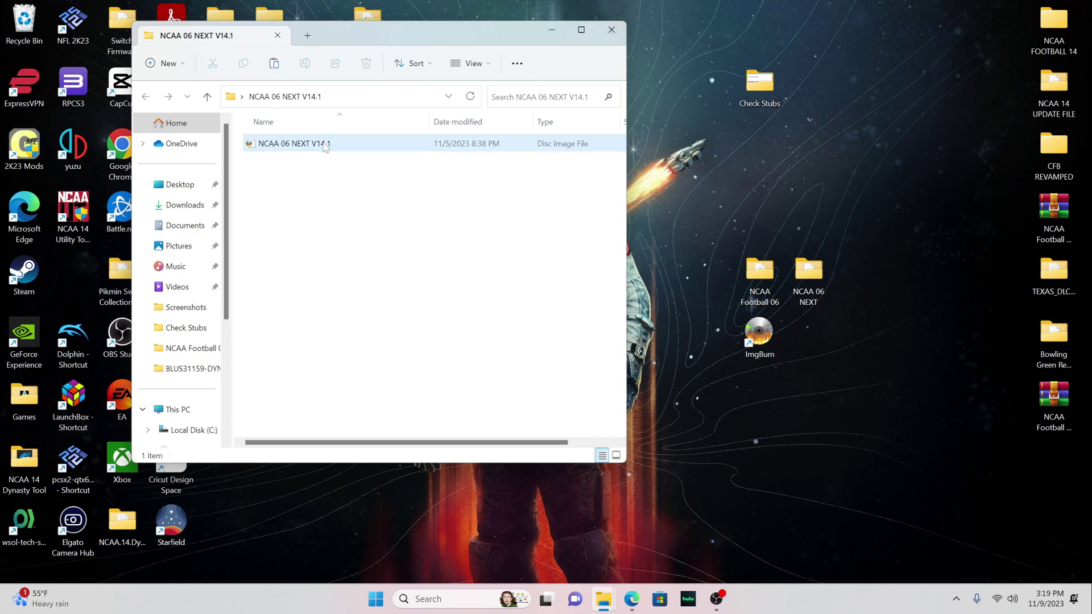
Close the NCAA 06 NEXT V14.1 window, open the PCSX2 folder and dock it on the right
click(623, 34)
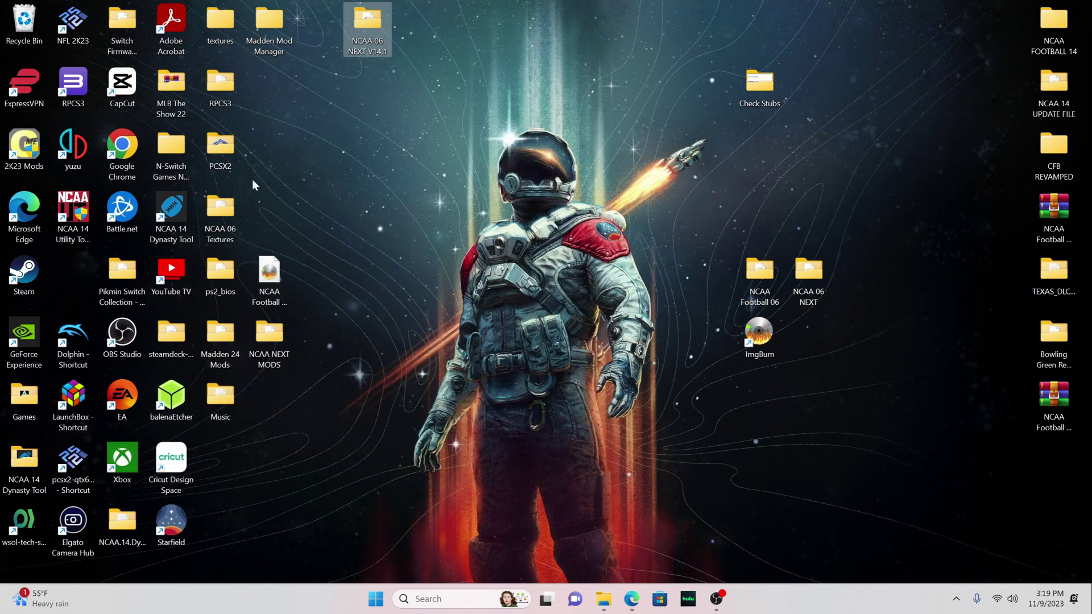
double_click(220, 149)
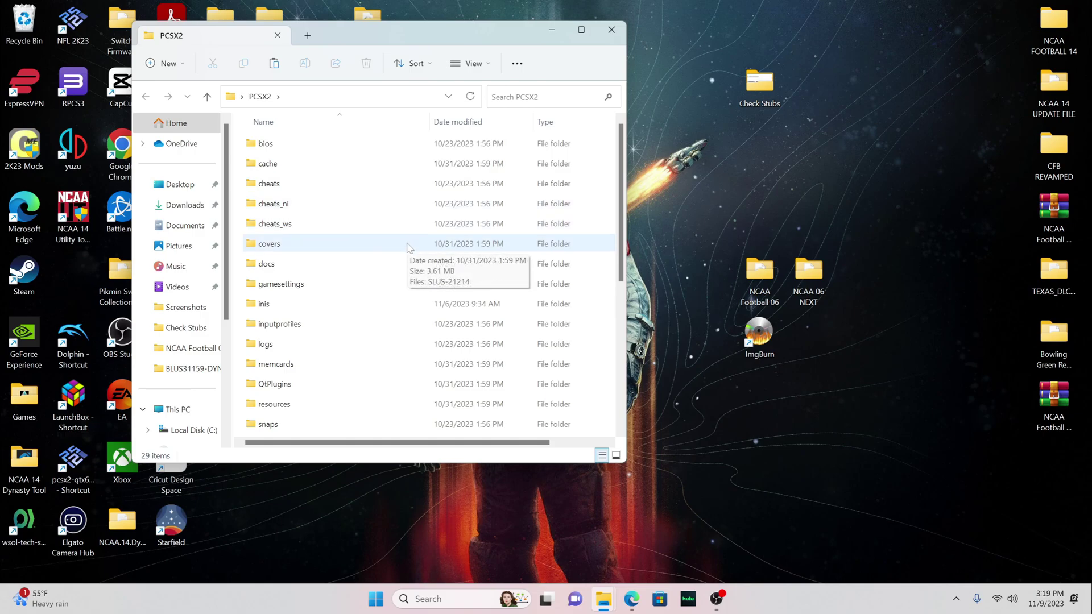
scroll(407, 247, down, 5)
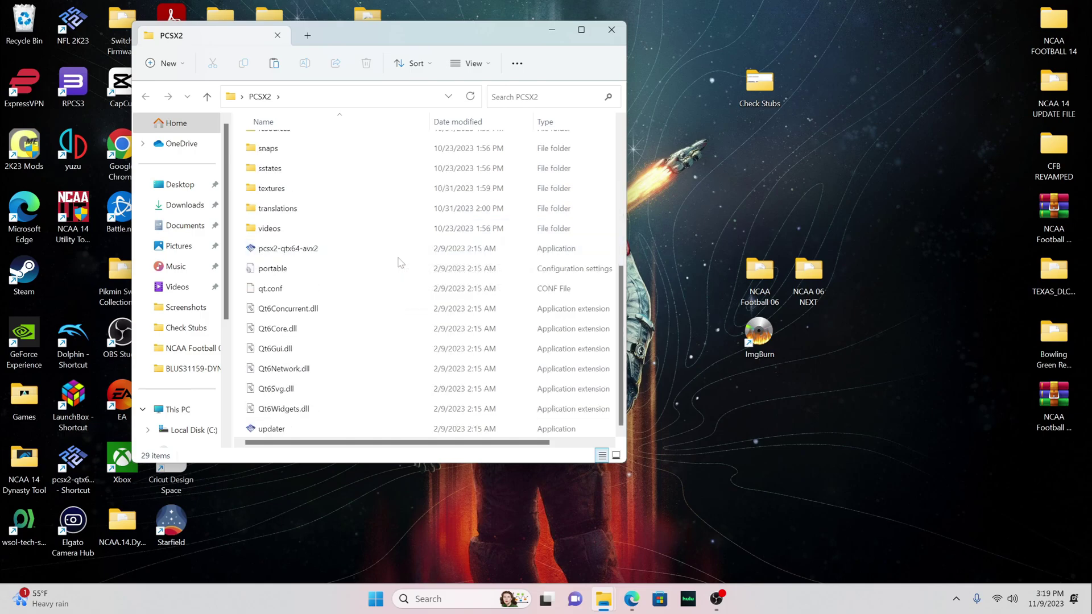
scroll(376, 297, up, 3)
scroll(375, 297, up, 2)
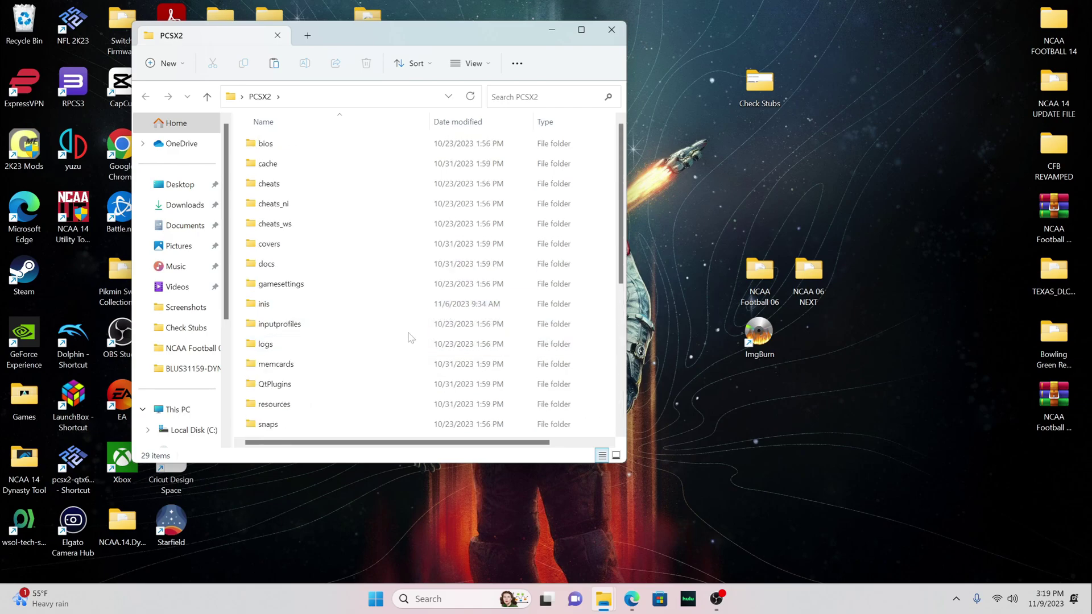
scroll(407, 290, down, 2)
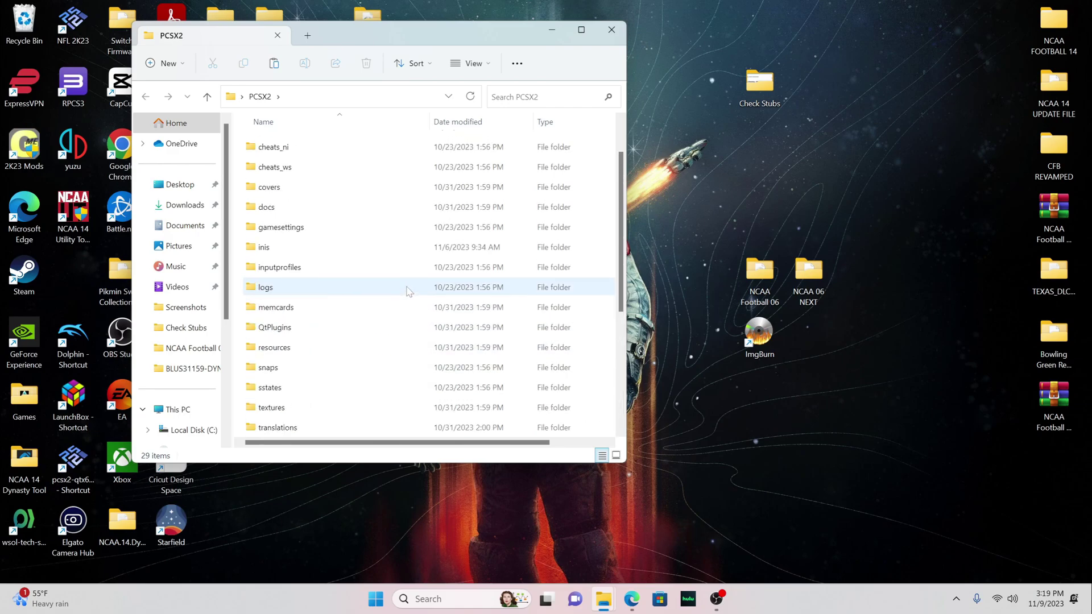
drag(449, 40, 861, 52)
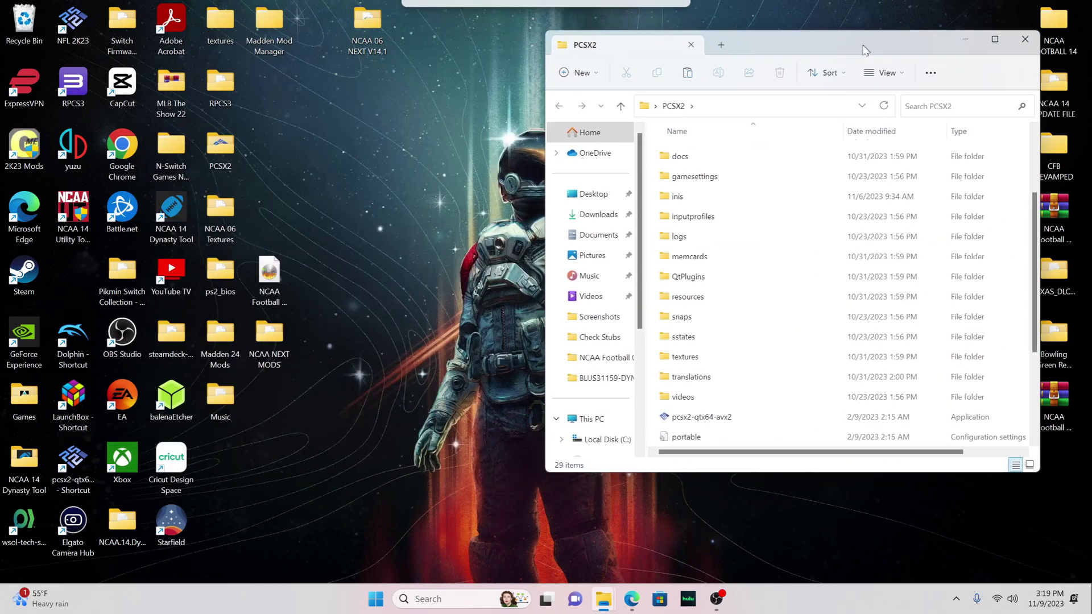
In a second window on the left, open Downloads > NCAA-NEXT-24-Textures > textures
right_click(607, 599)
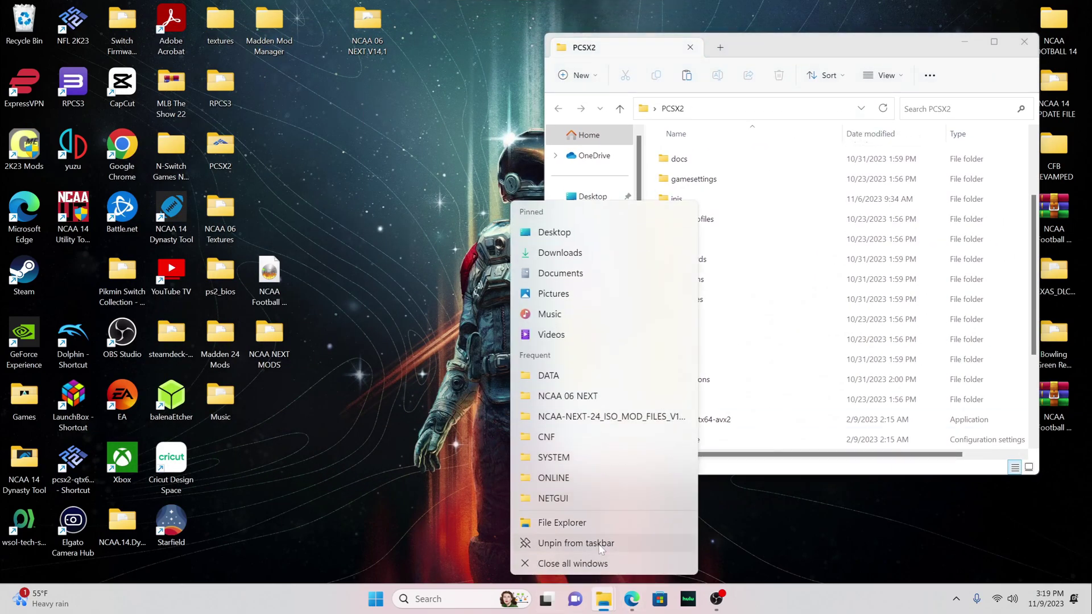
click(589, 516)
drag(802, 70, 262, 44)
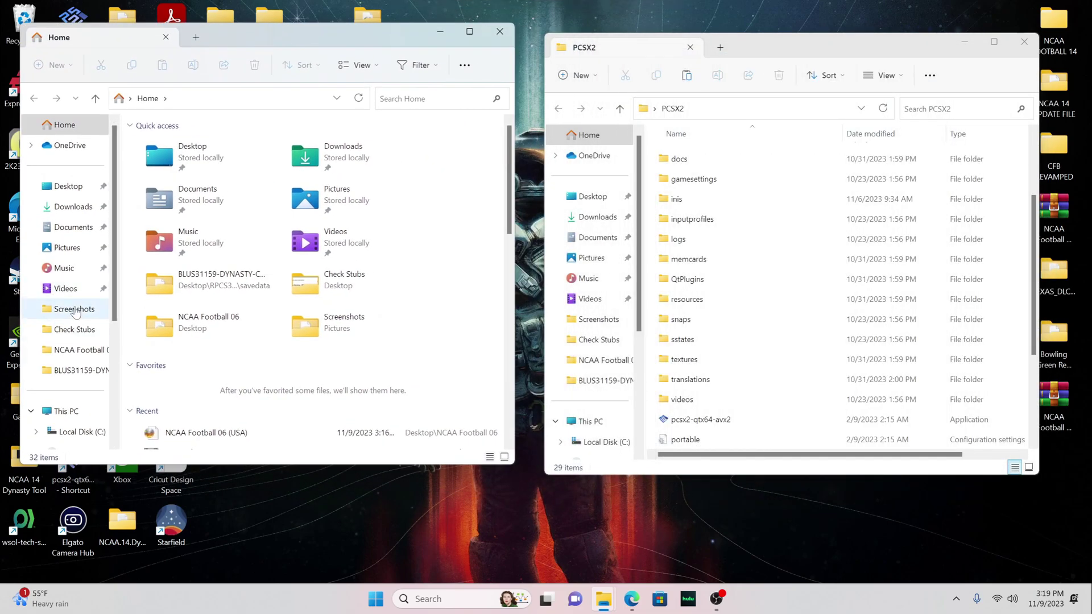
click(73, 207)
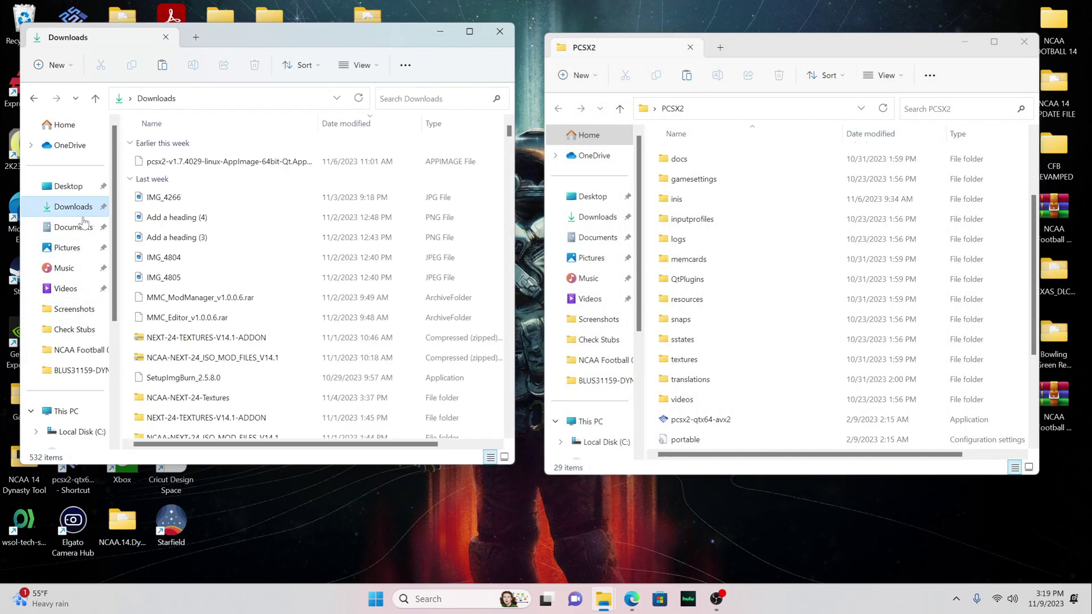
scroll(255, 272, down, 2)
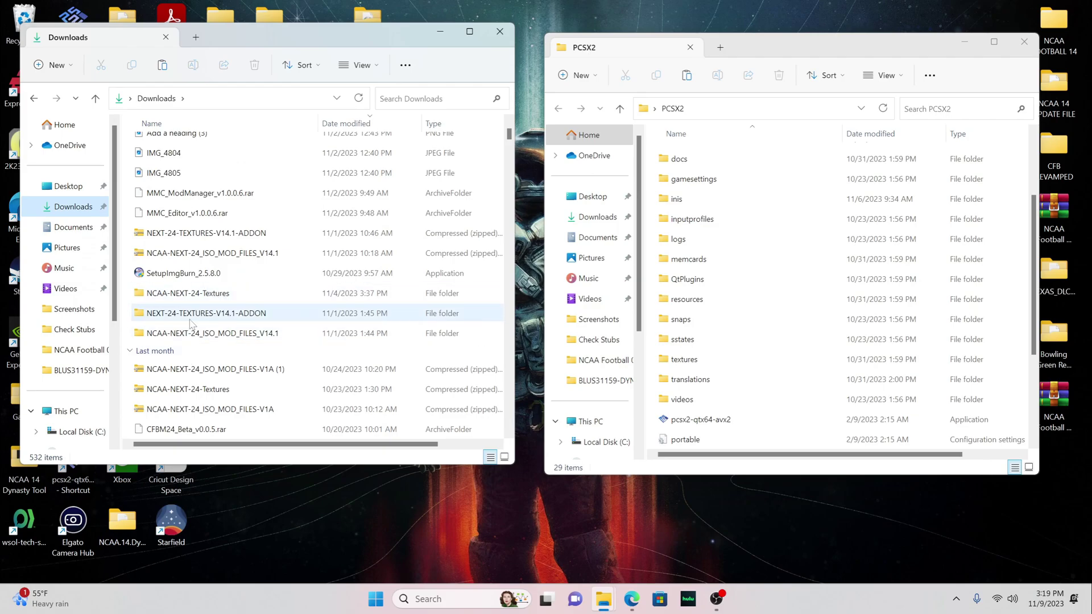
mouse_move(210, 317)
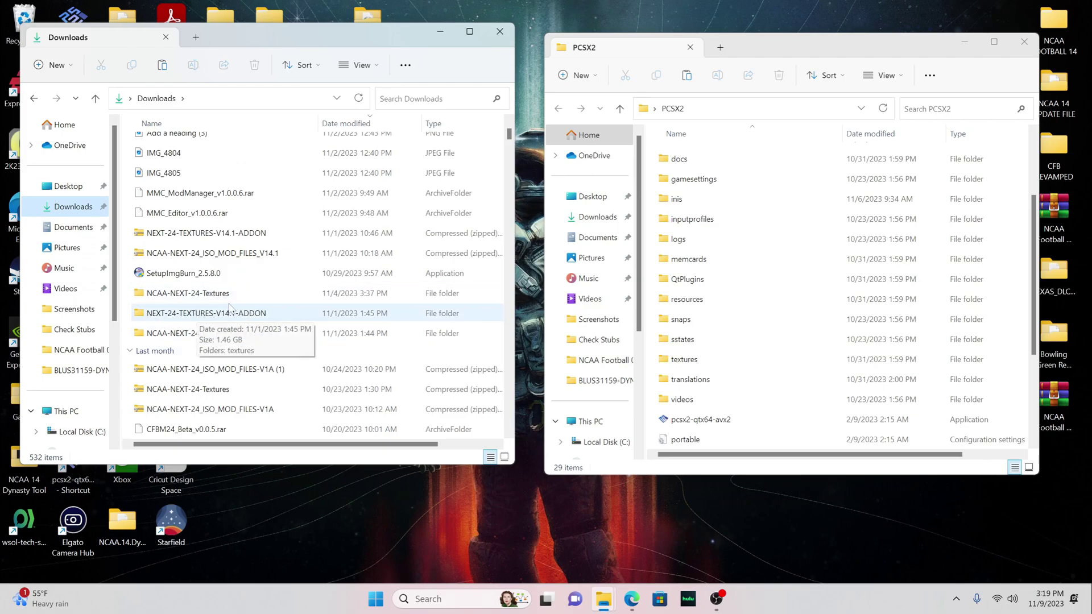
double_click(219, 295)
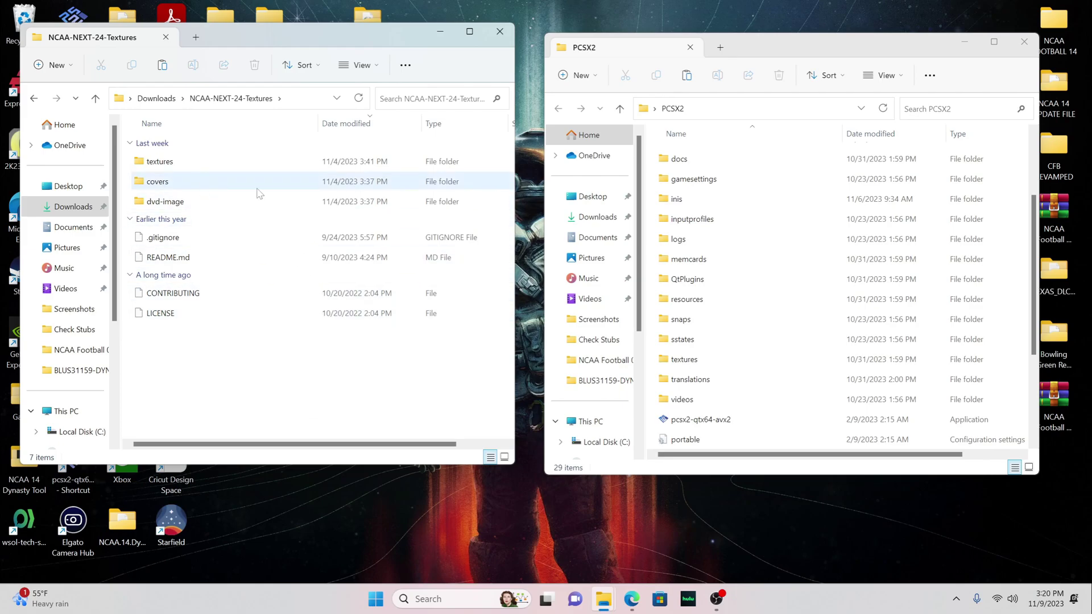
double_click(202, 162)
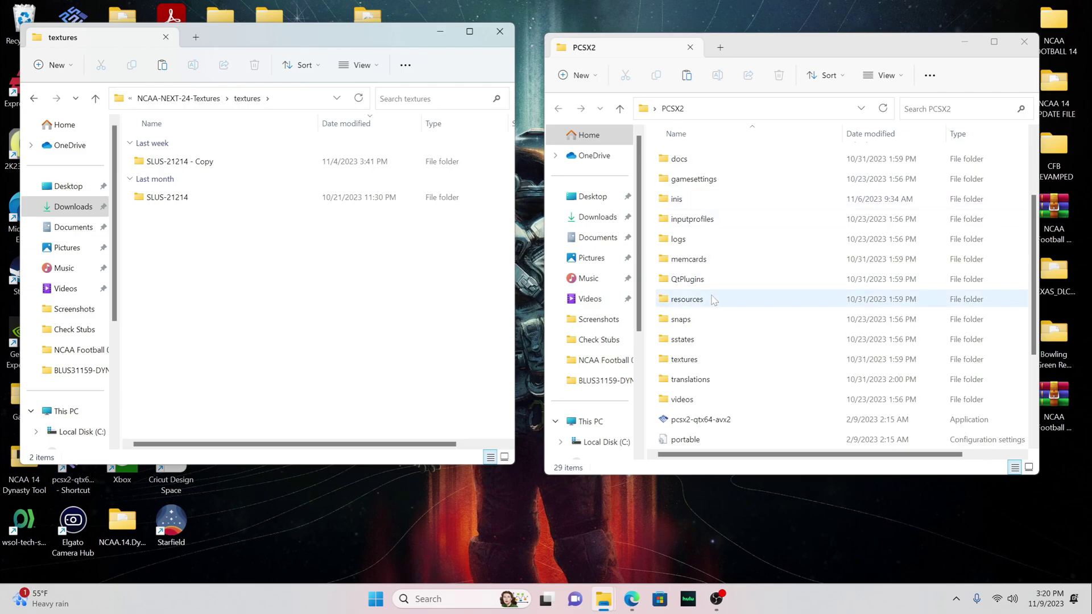
Open PCSX2\textures to confirm SLUS-21214 is there, then close the downloaded textures window
click(714, 360)
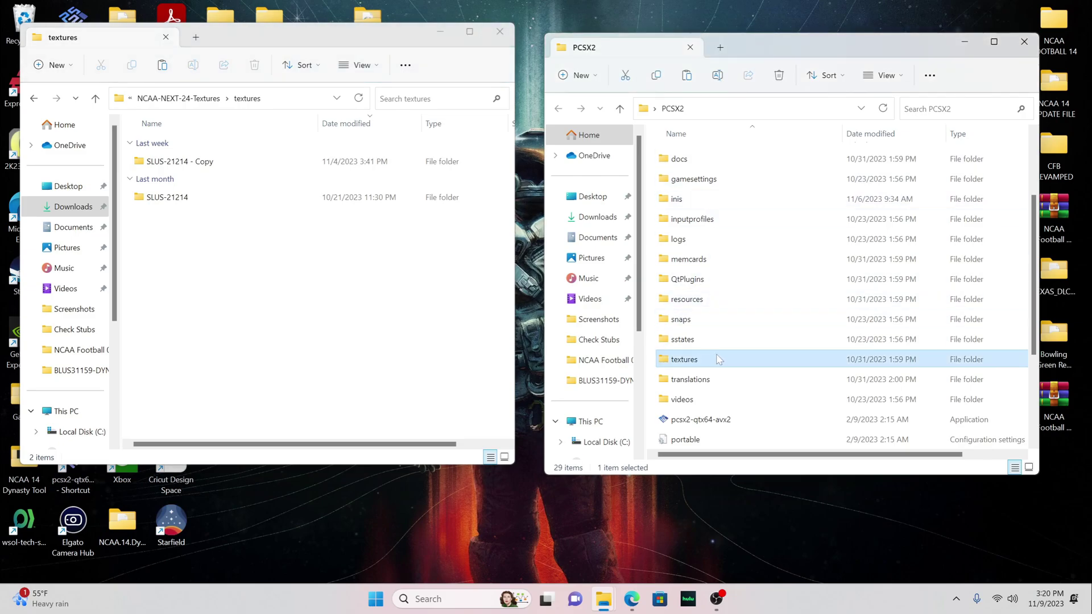
double_click(715, 360)
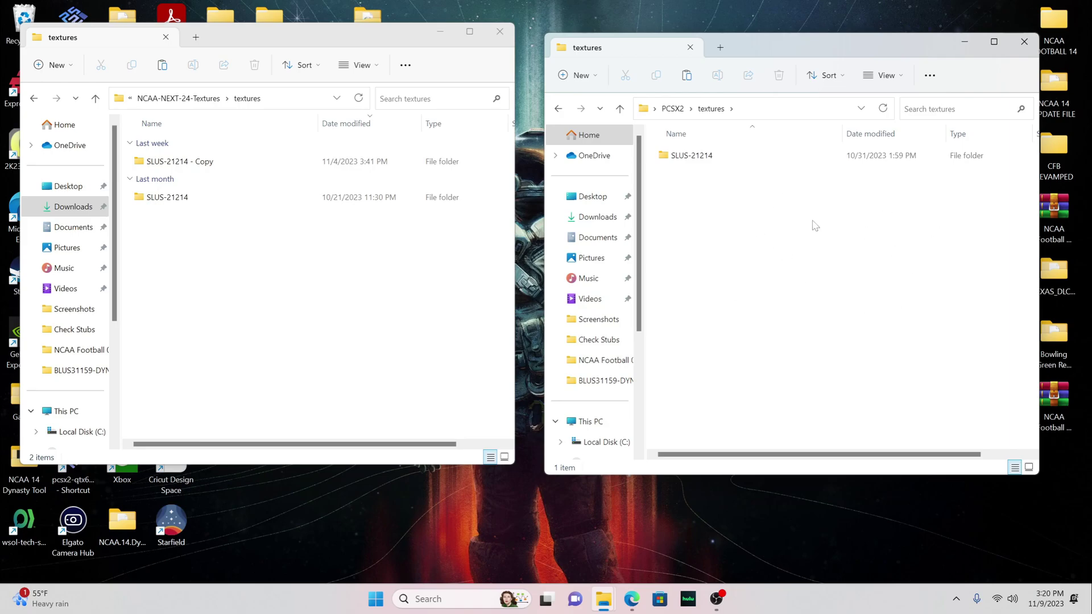
click(500, 33)
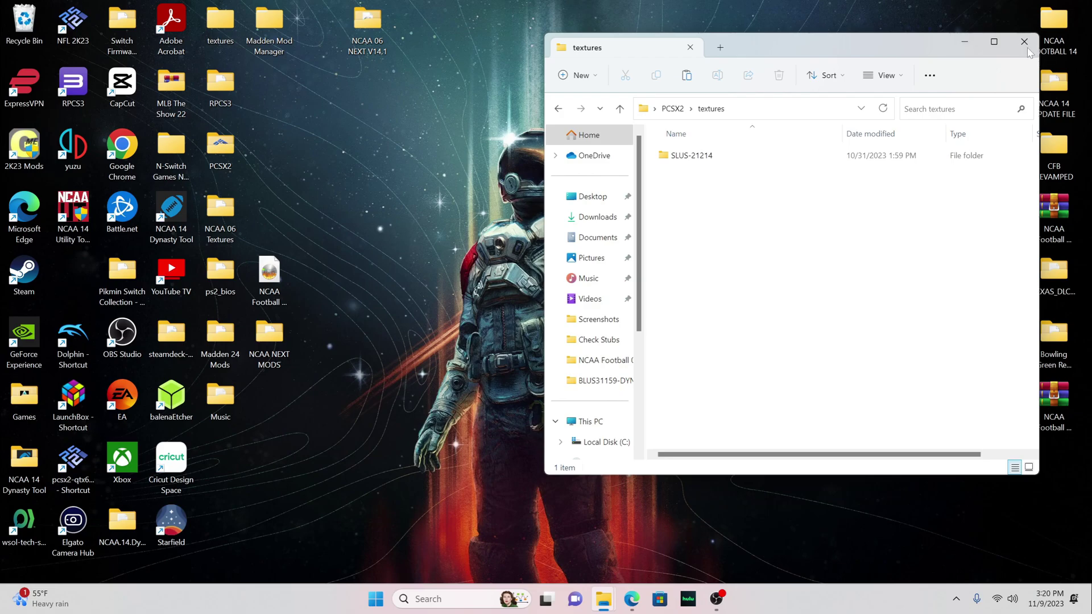
Close the textures window and launch pcsx2-qtx64-avx2 from the PCSX2 folder, skipping the update
click(1026, 49)
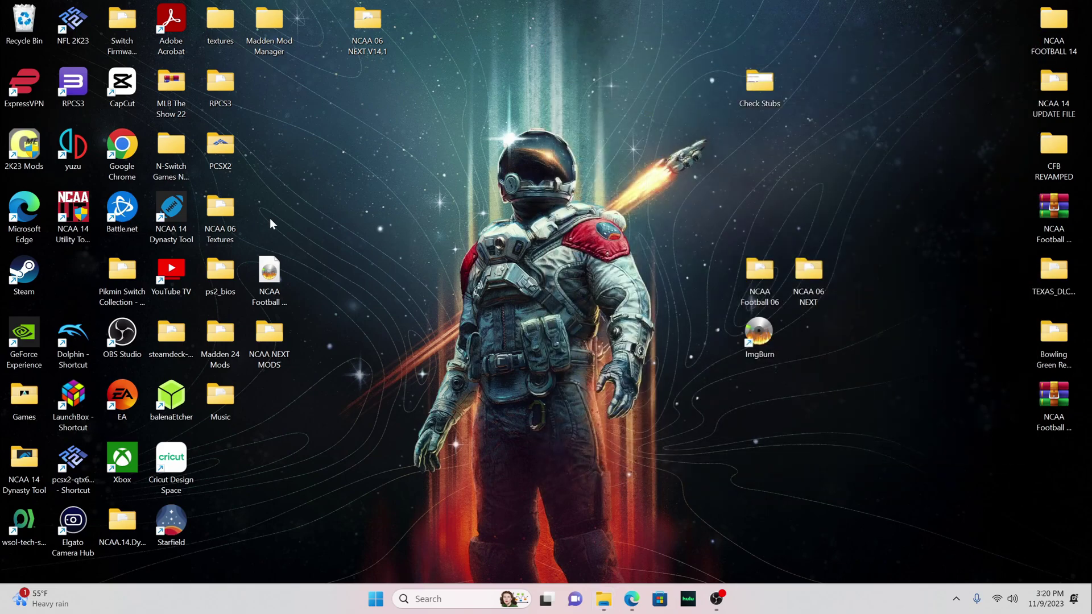
double_click(225, 147)
scroll(225, 154, down, 5)
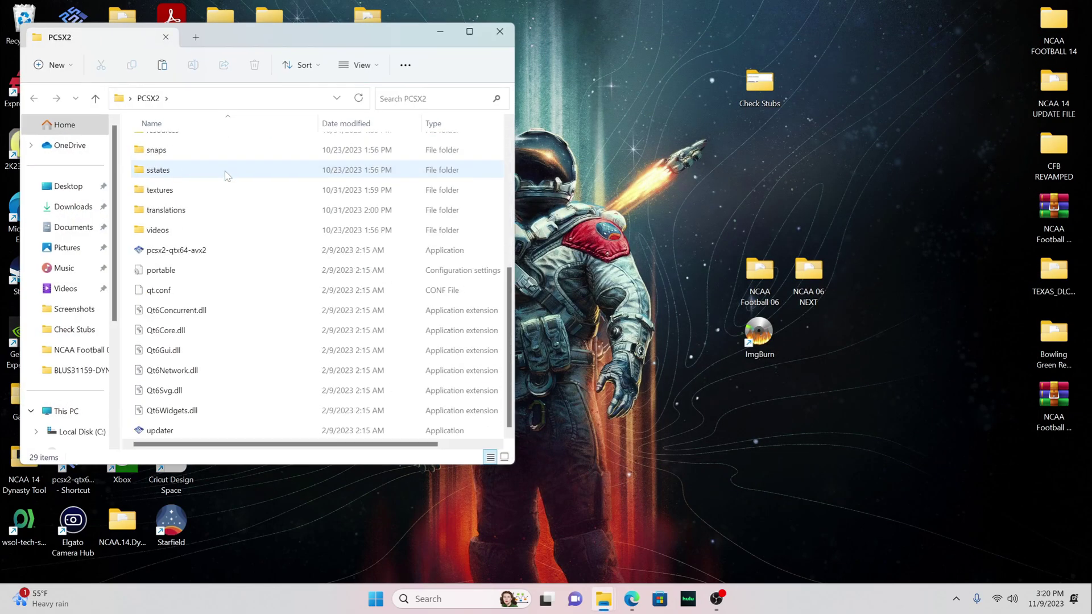
double_click(222, 250)
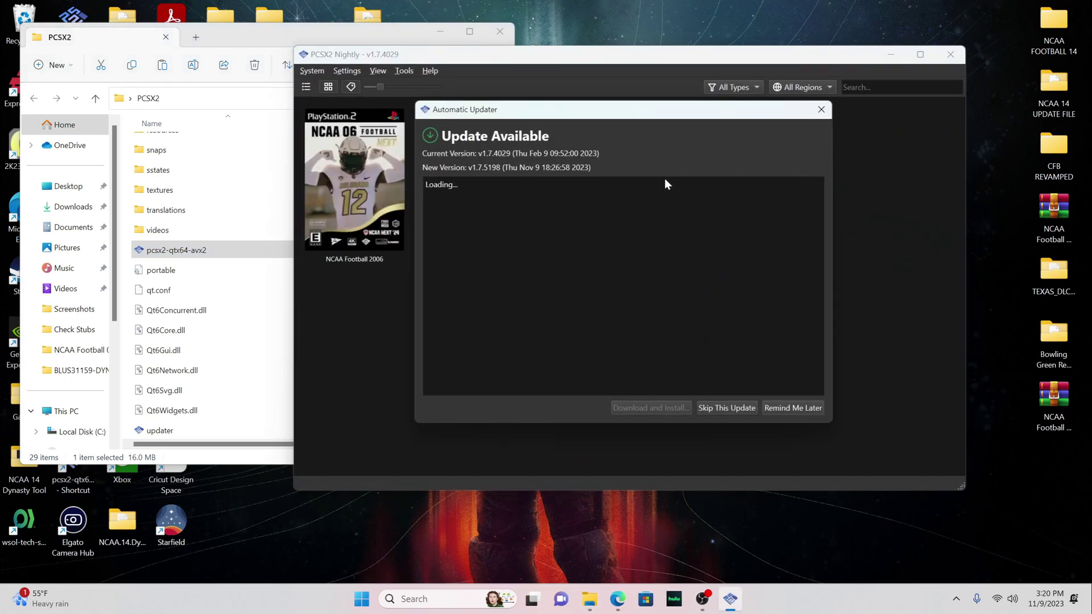
click(746, 408)
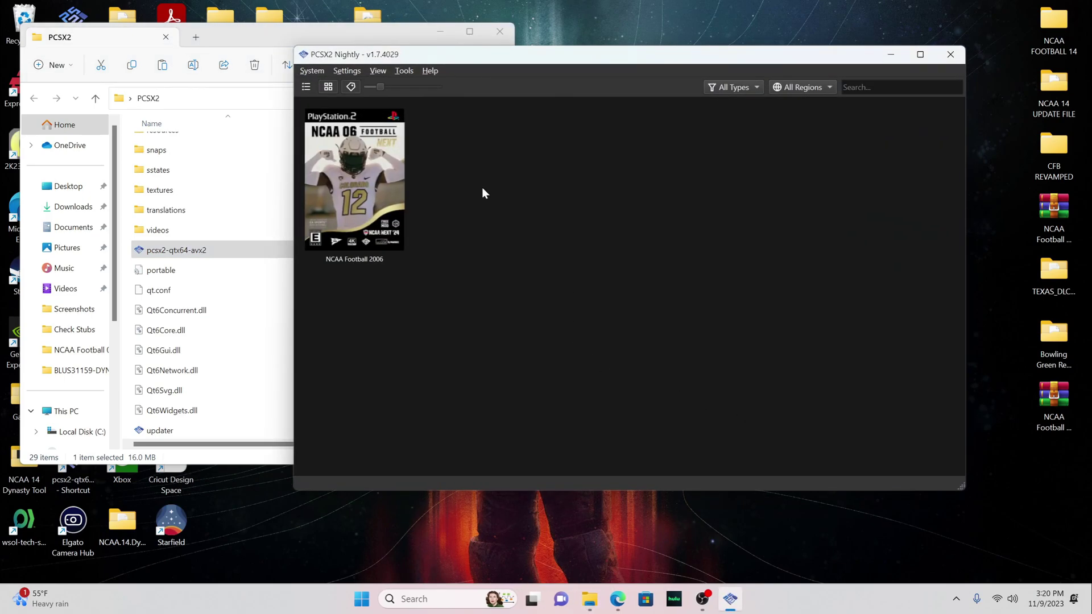
Verify Load Textures is enabled under Graphics > Texture Replacement, then close settings and PCSX2
click(316, 69)
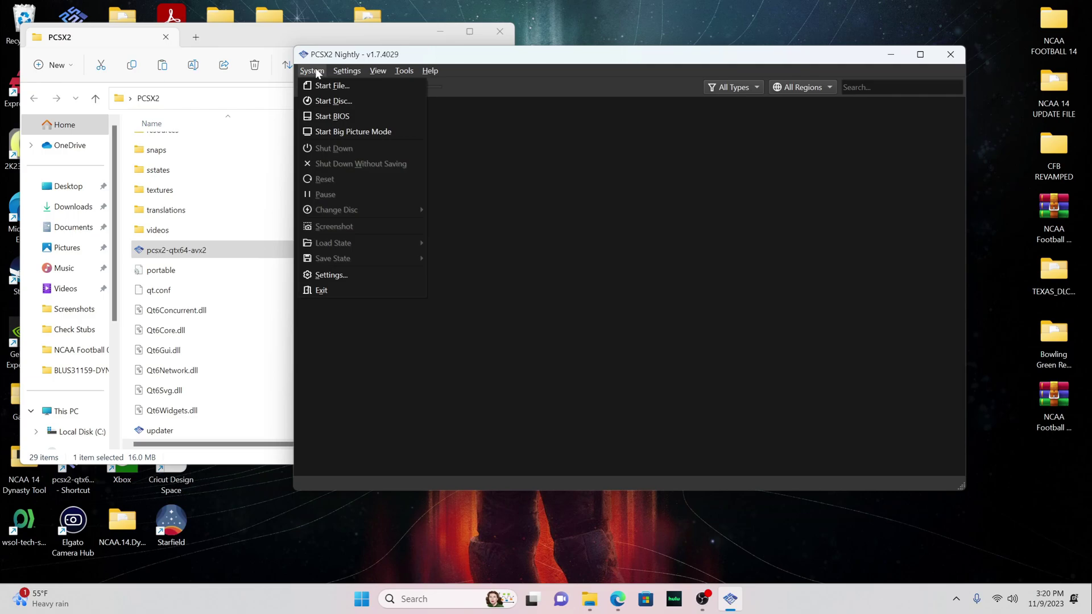
mouse_move(356, 72)
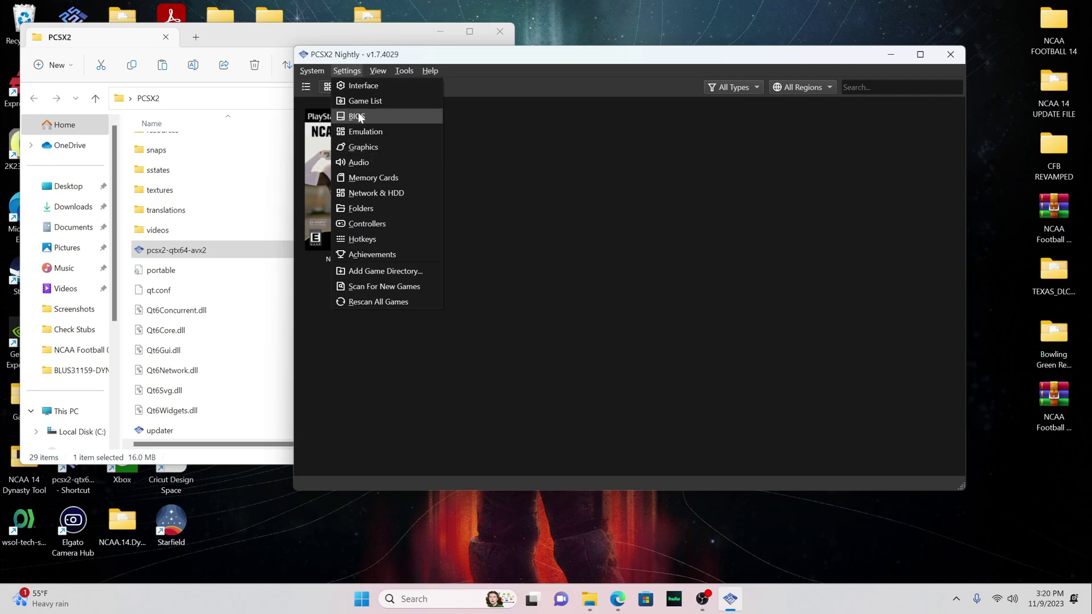
click(408, 145)
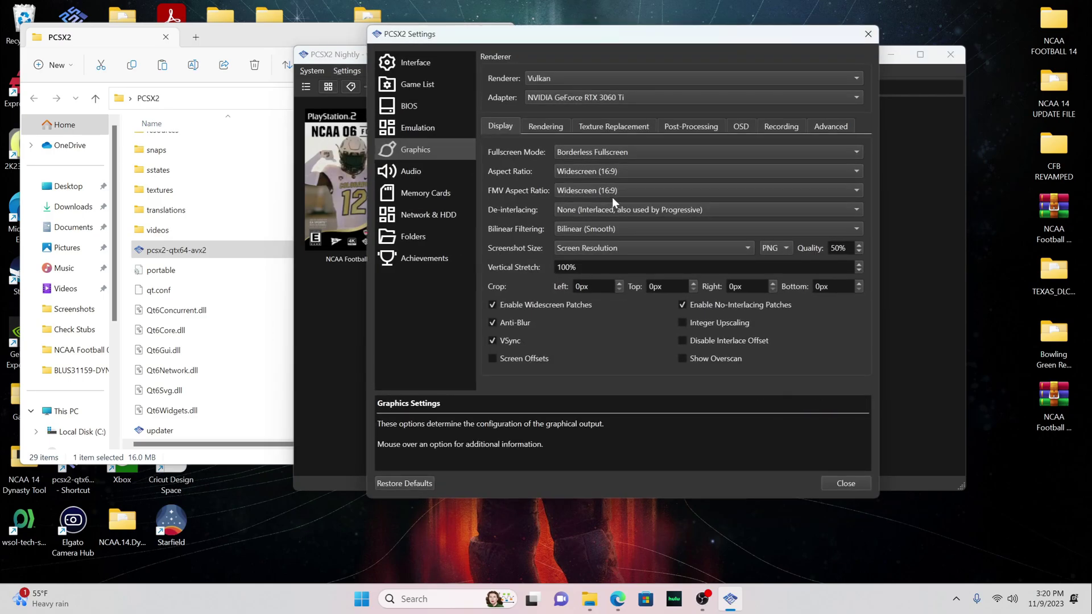
click(634, 130)
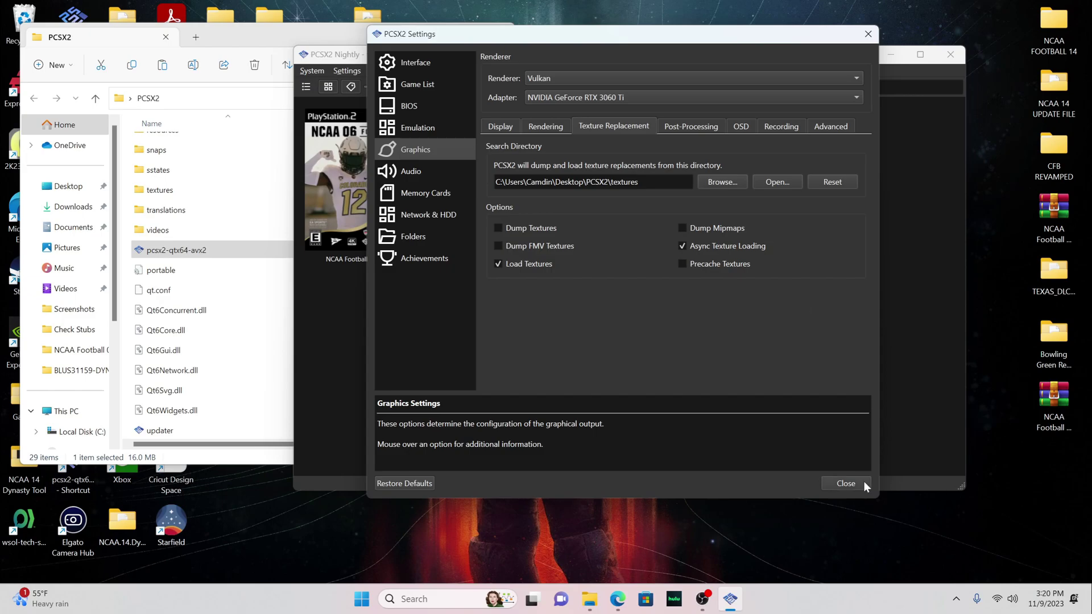
click(845, 483)
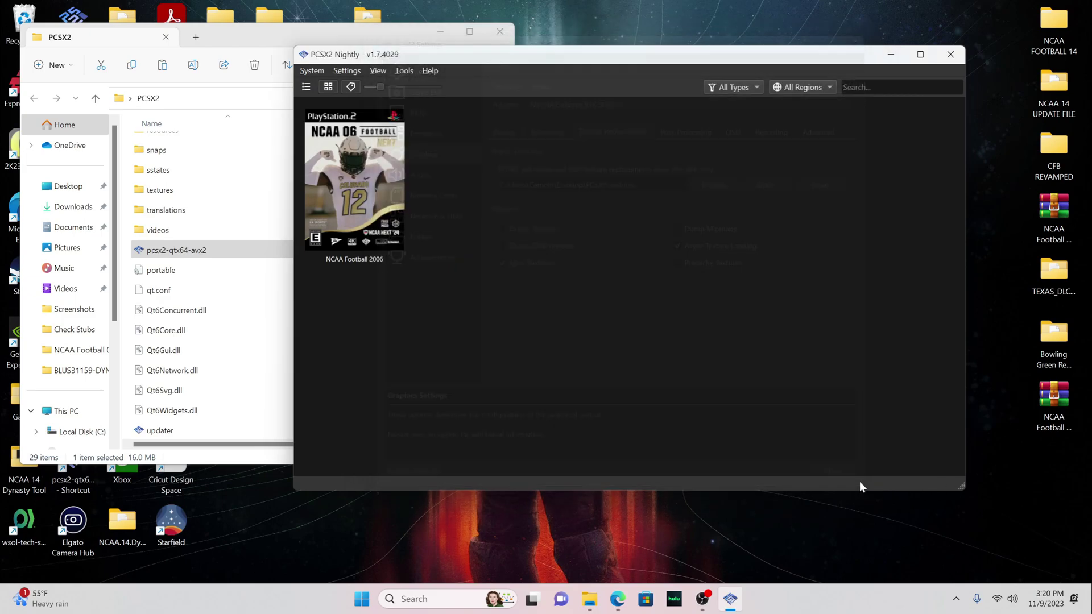
click(950, 54)
Relaunch pcsx2-qtx64-avx2 to see NCAA Football 2006 with NEXT cover art, then close it
click(500, 31)
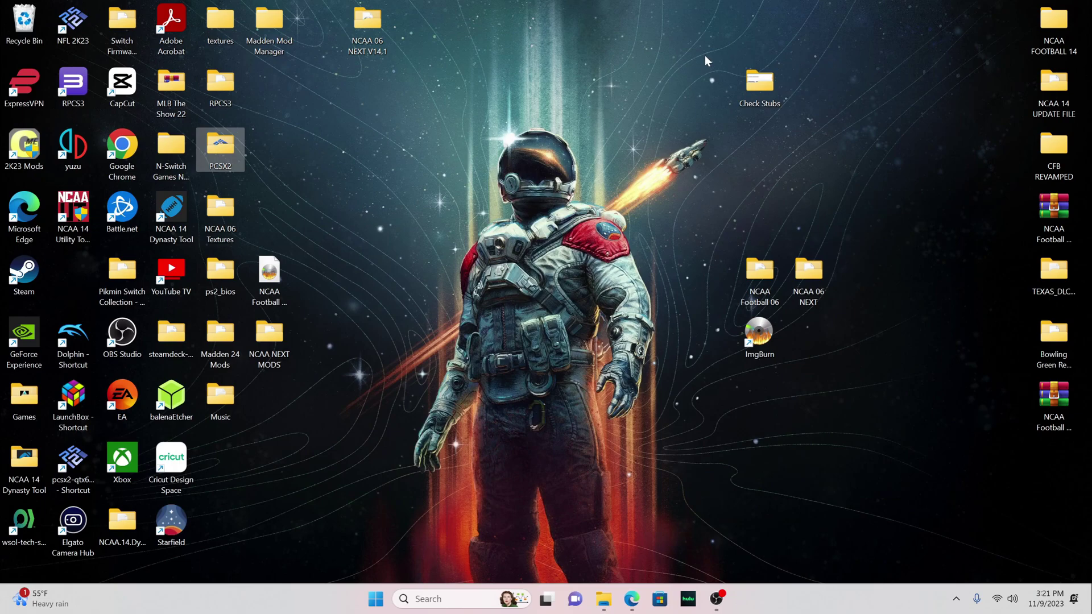
double_click(232, 157)
double_click(214, 250)
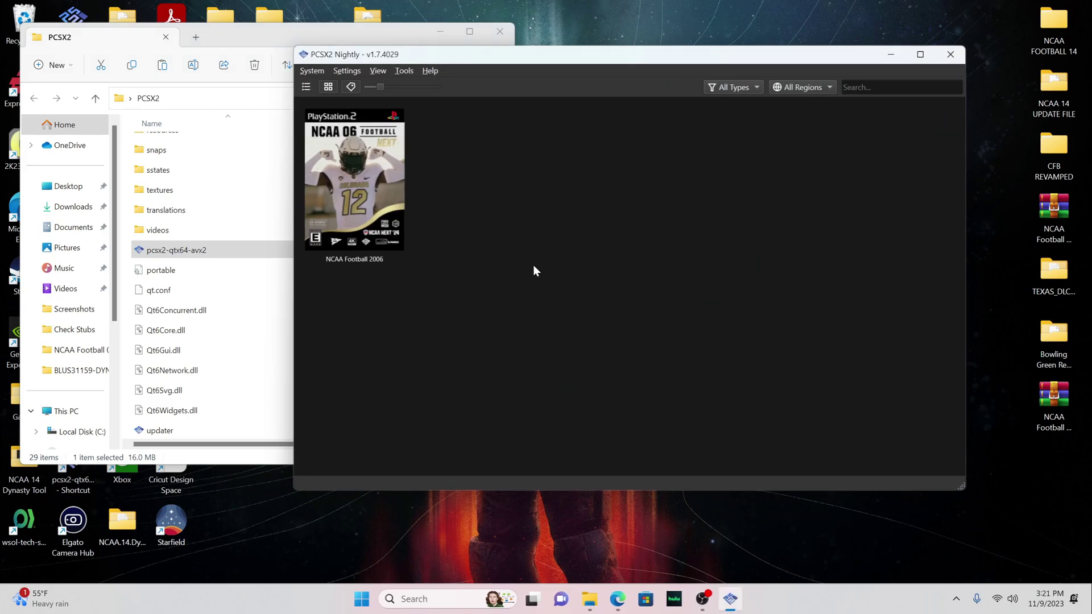
click(440, 32)
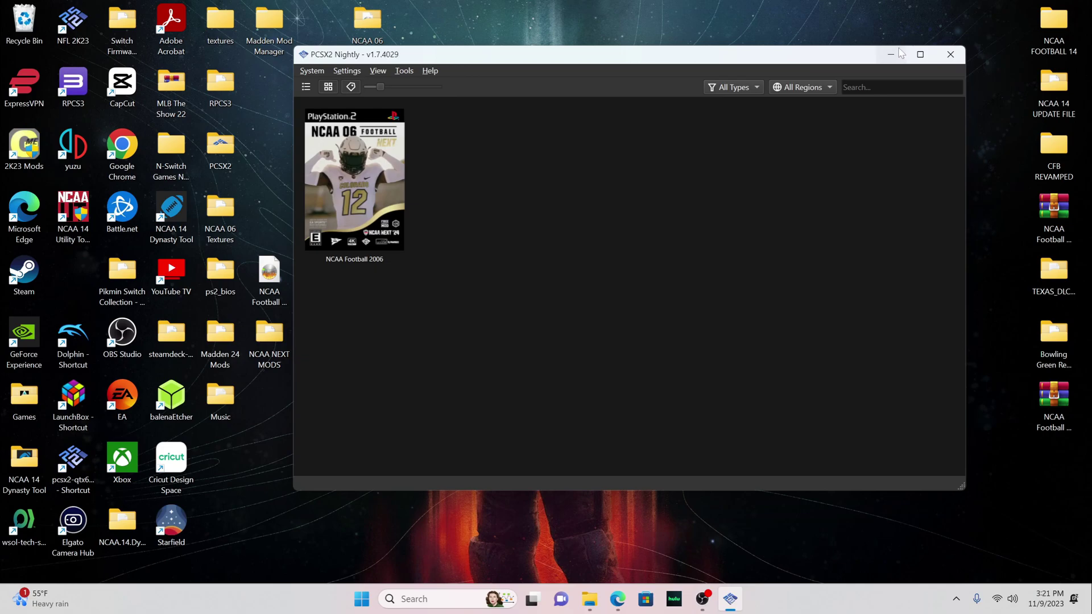
click(946, 60)
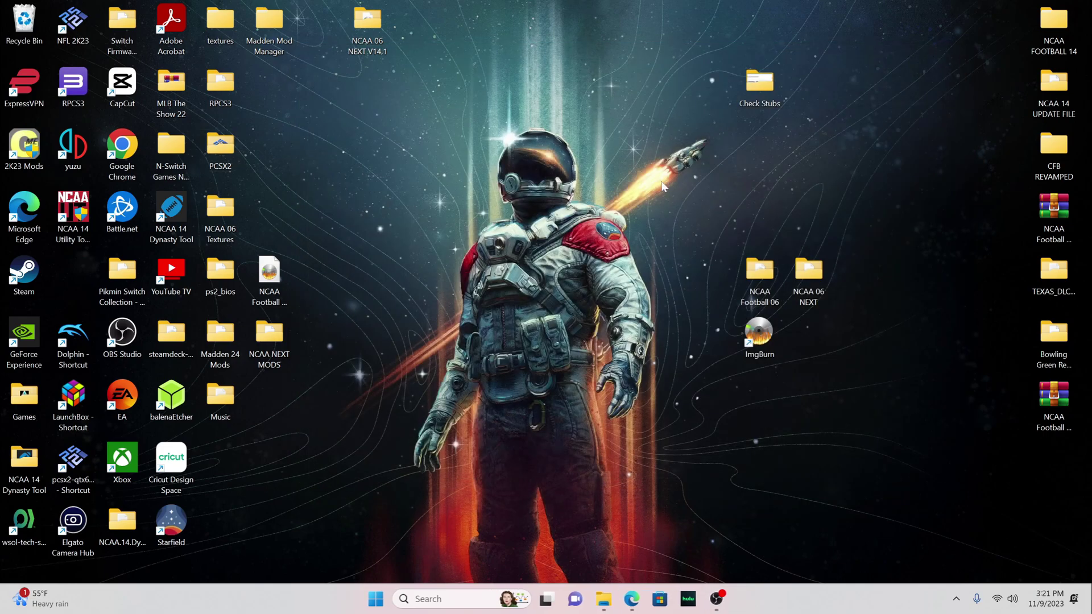